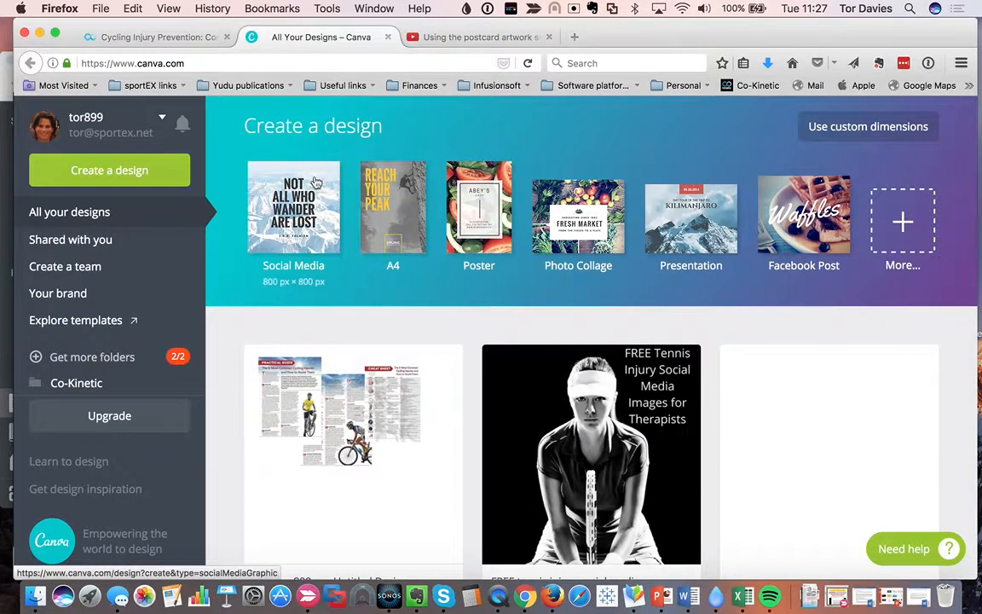
Create a new design with custom dimensions of 154 mm wide by 111 mm high.
left_click(135, 170)
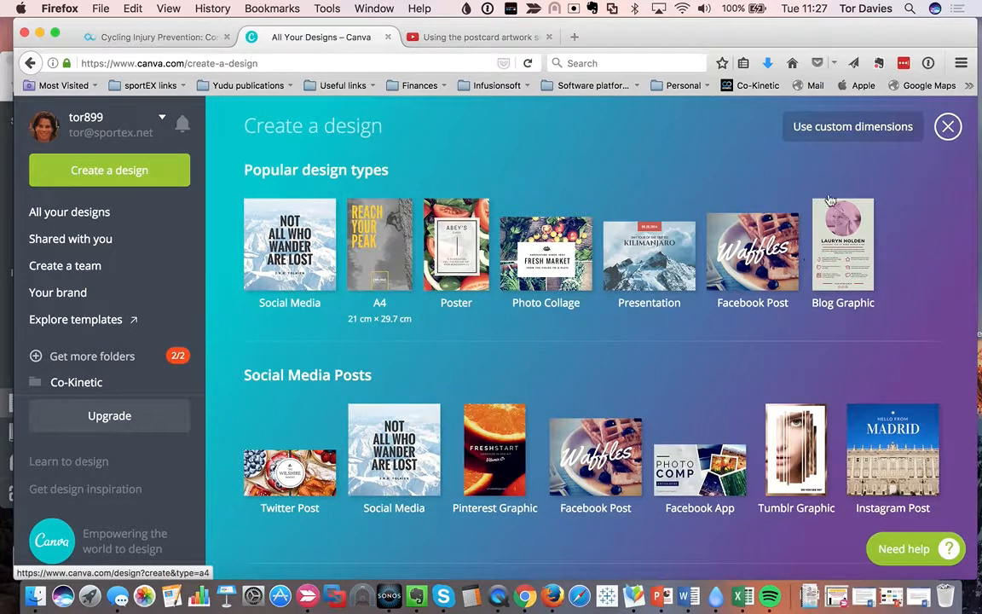
left_click(853, 128)
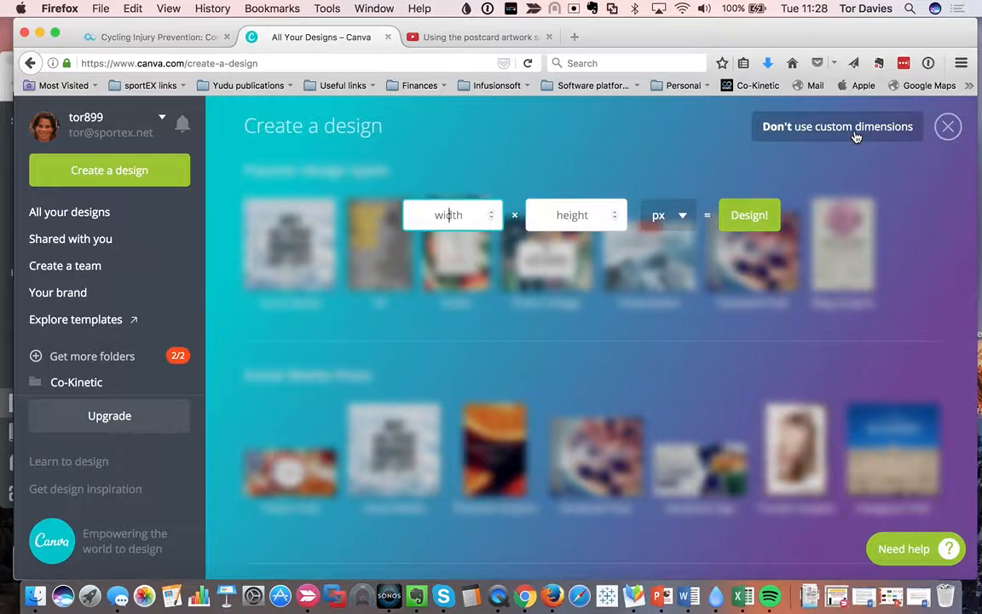
type("154")
left_click(681, 219)
left_click(681, 256)
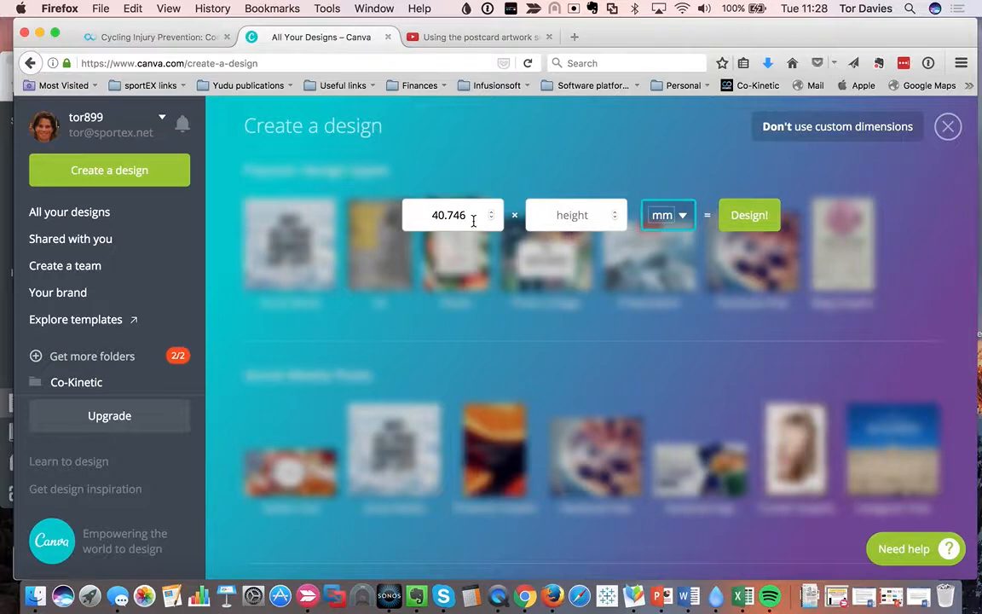
left_click_drag(471, 220, 404, 219)
type("154")
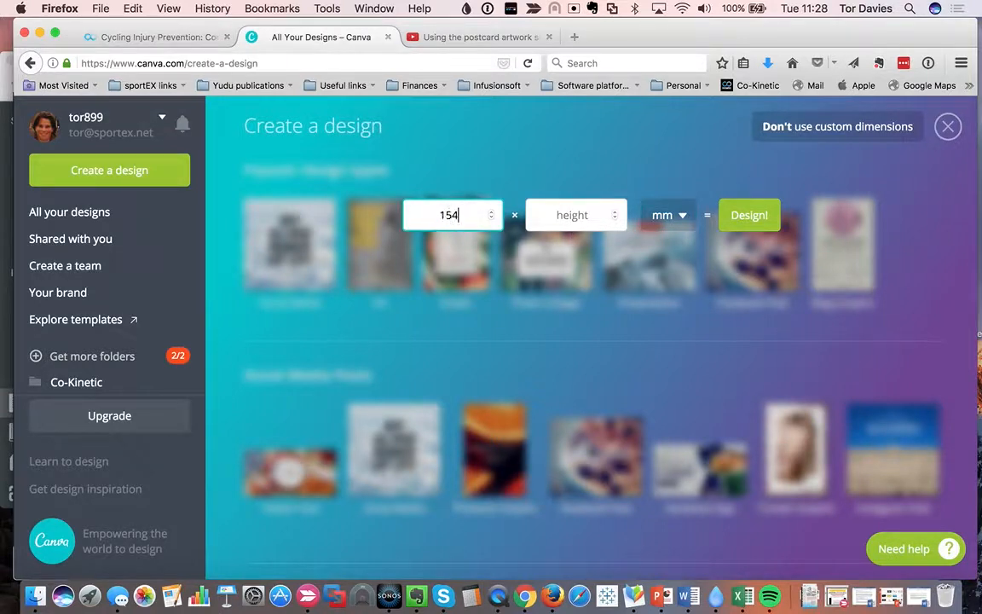
left_click(560, 217)
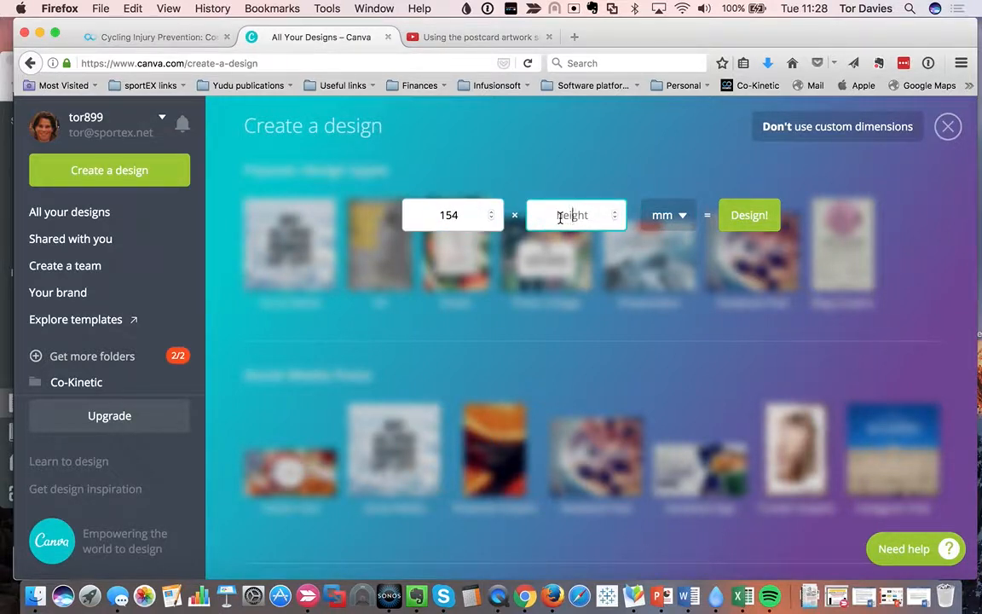
type("111")
left_click(758, 217)
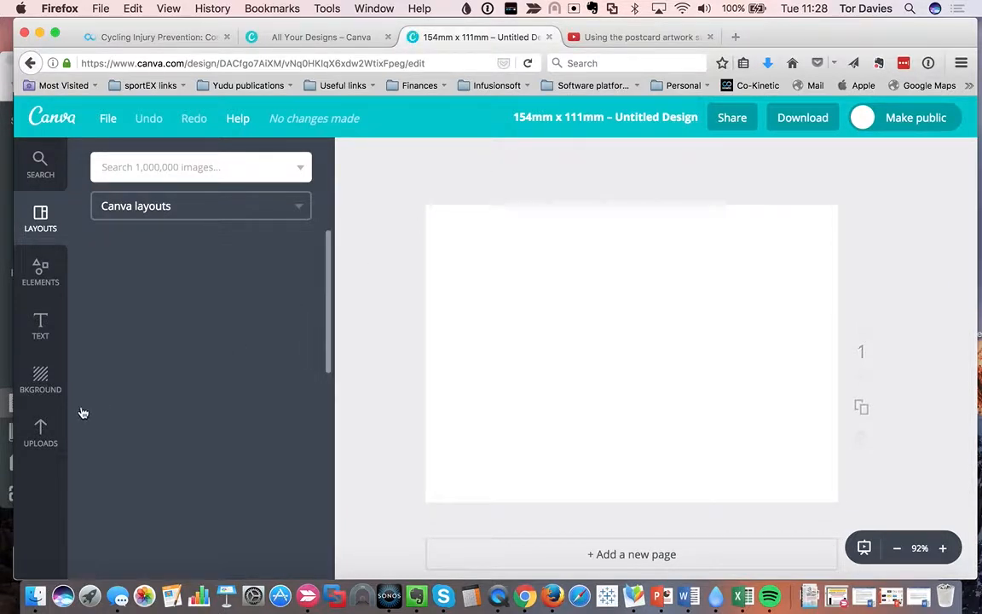
Upload "Cycling Postcard__154 x111mm_reverse.jpg" from the Postcard folder in the cycling marketing campaign demo and place it on the page.
left_click(40, 433)
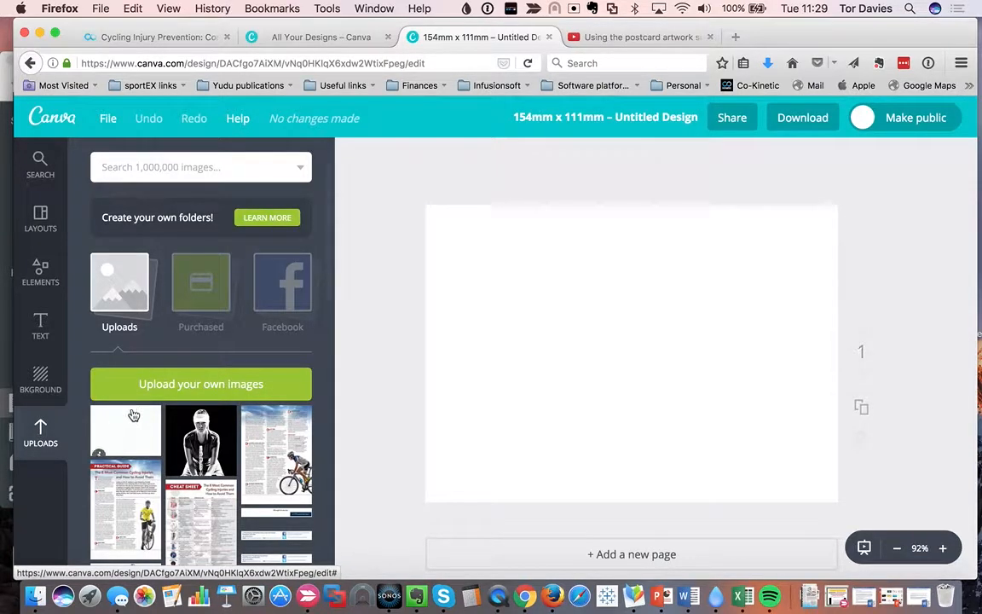
left_click(128, 388)
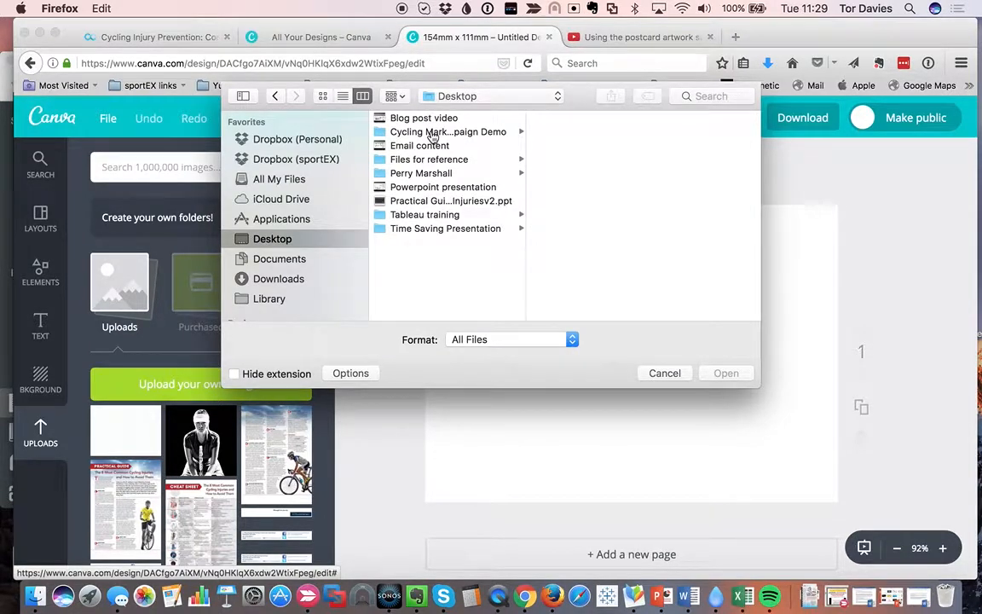
left_click(391, 133)
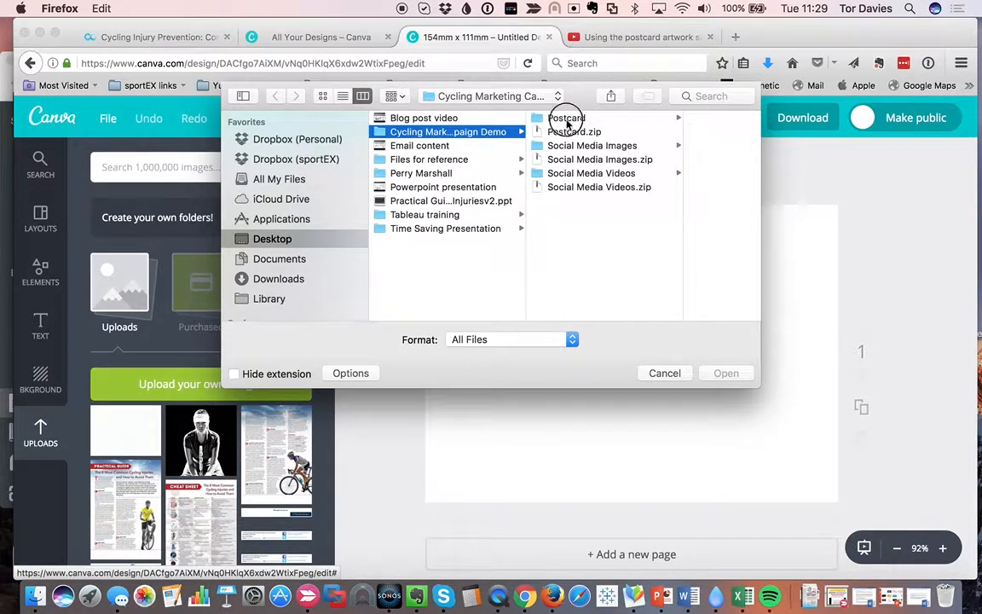
left_click(565, 118)
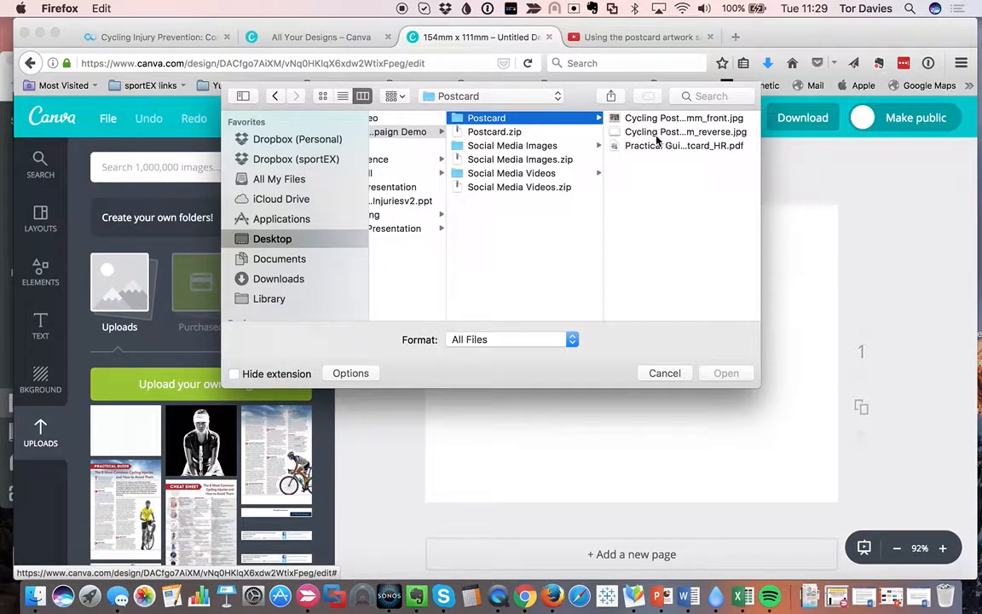
left_click(652, 132)
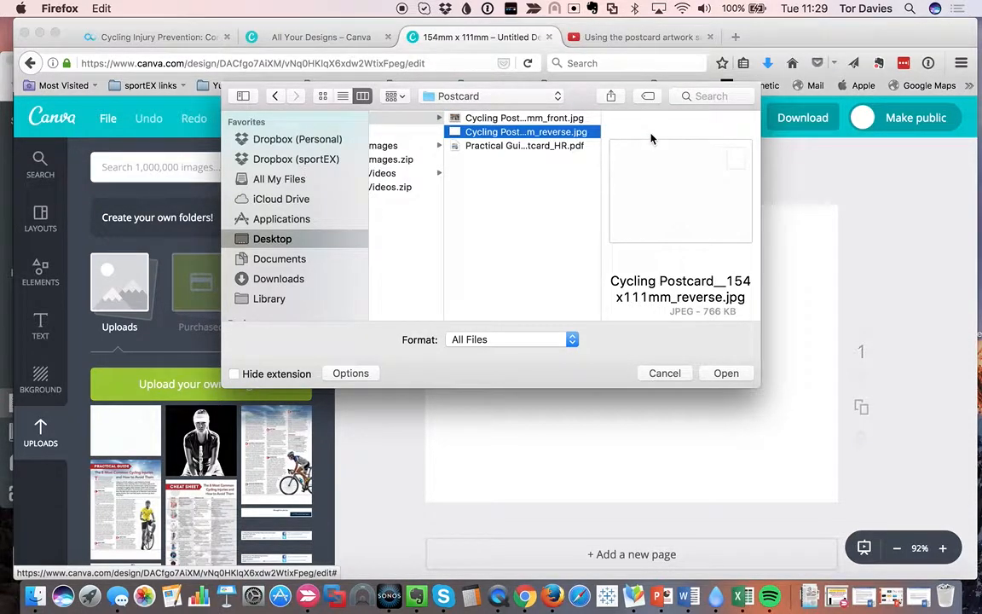
left_click(524, 120)
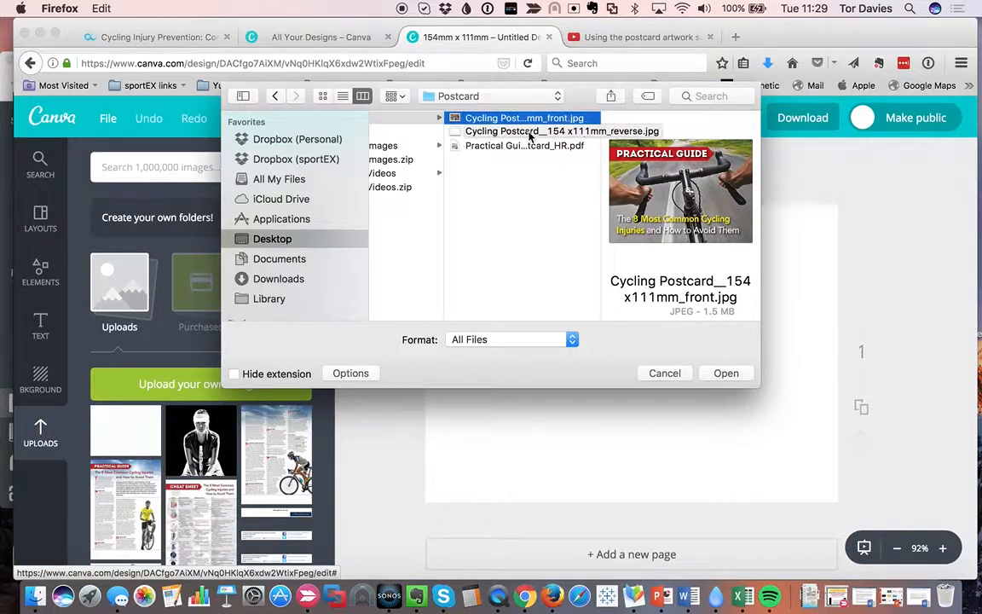
left_click(529, 133)
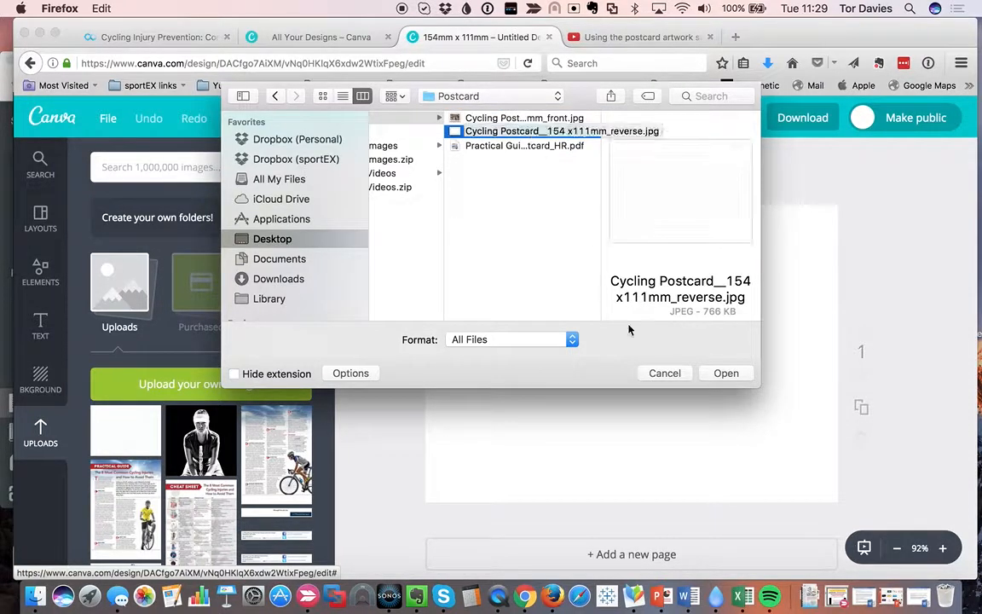
left_click(720, 377)
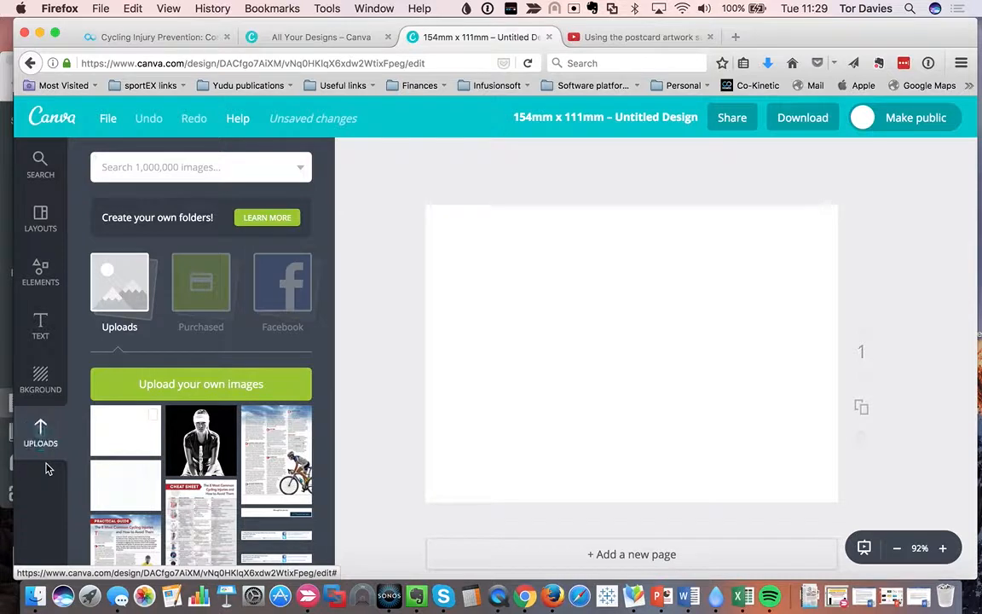
left_click(123, 439)
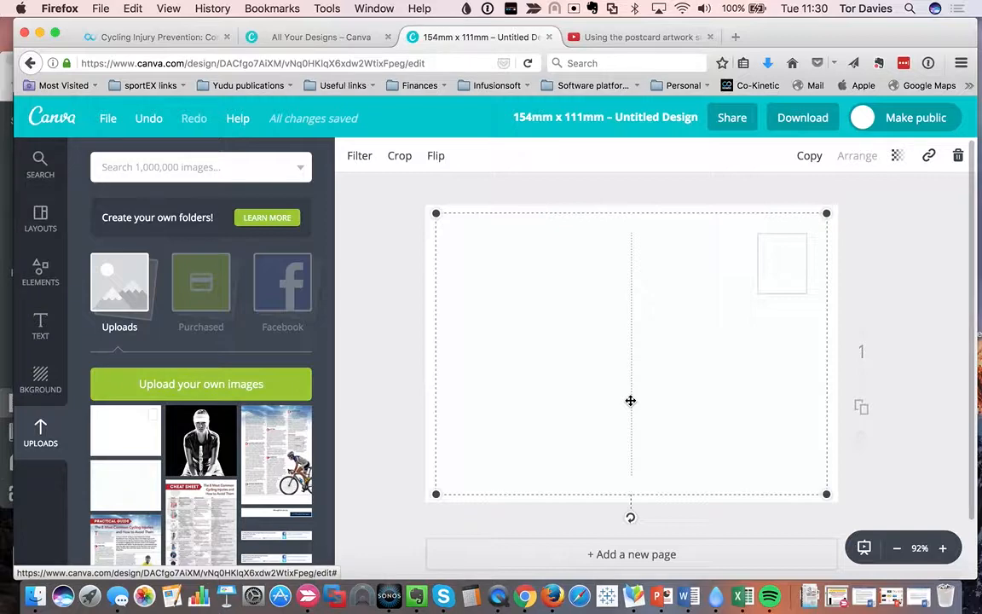
Add a plain square shape and stretch it to cover the postcard's dotted divider line and stamp box.
left_click(40, 273)
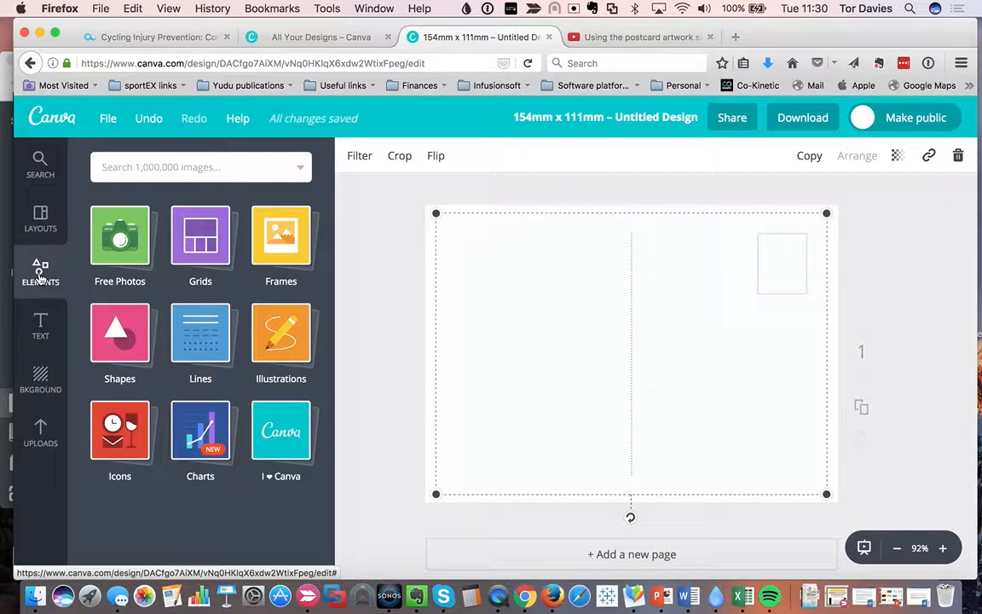
left_click(111, 340)
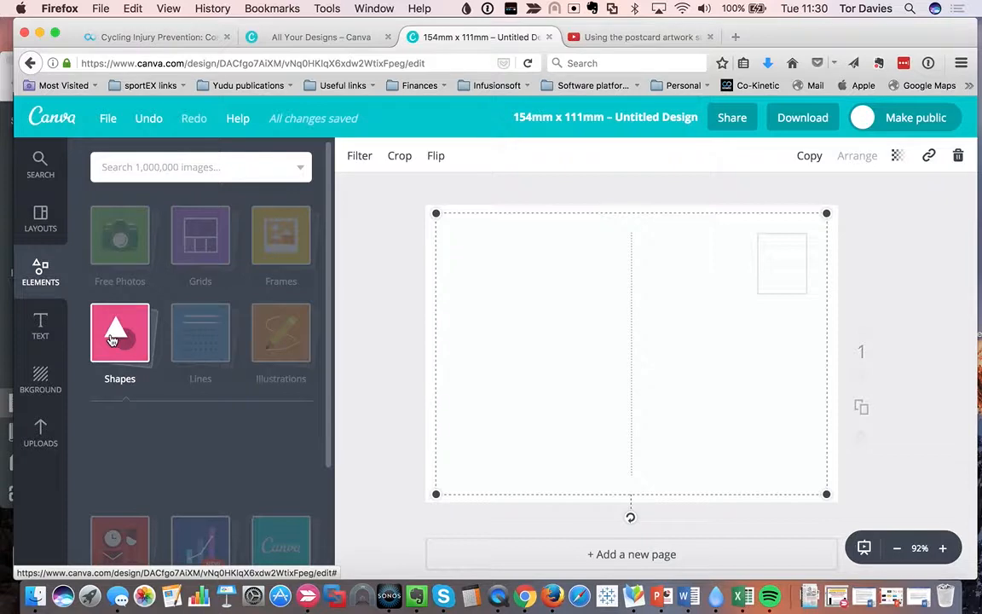
scroll(154, 413, "down", 1)
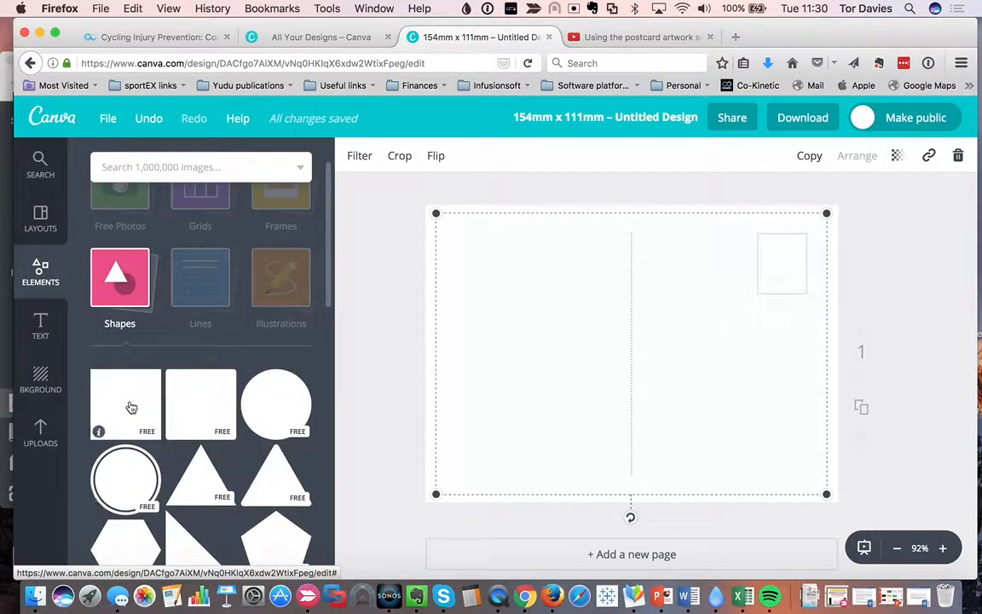
left_click(130, 407)
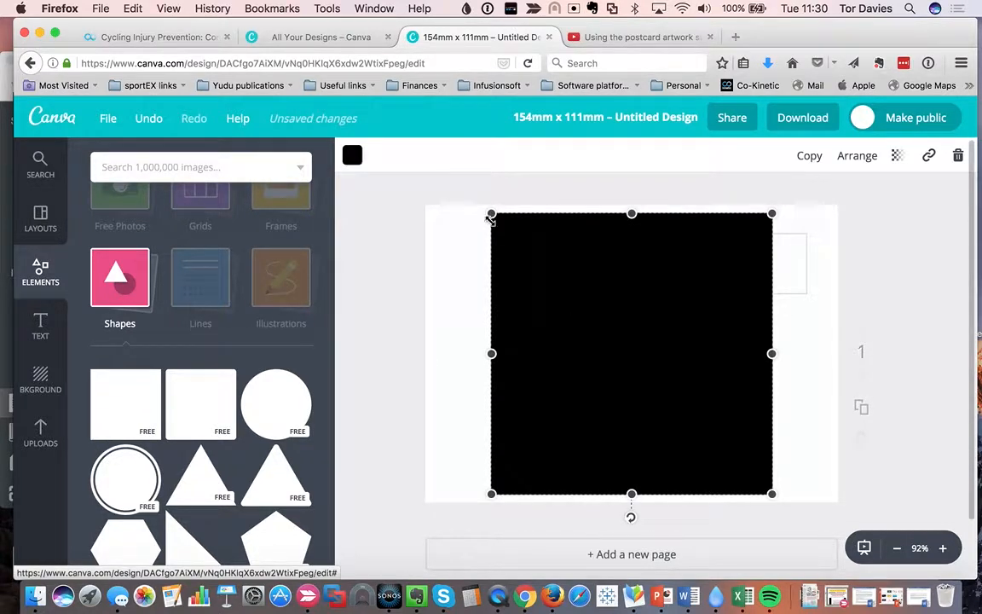
left_click_drag(491, 213, 581, 210)
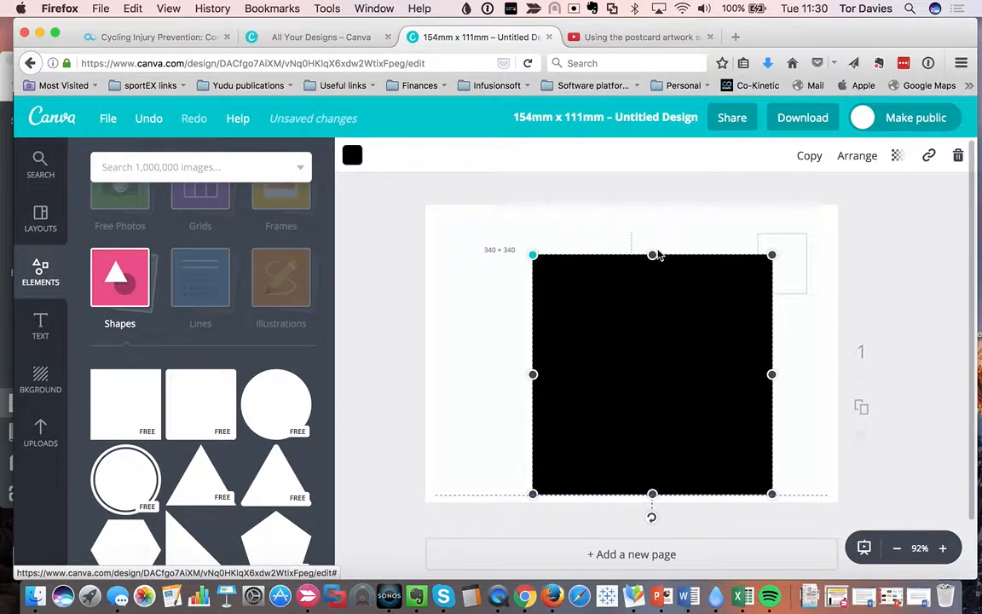
key("super+z")
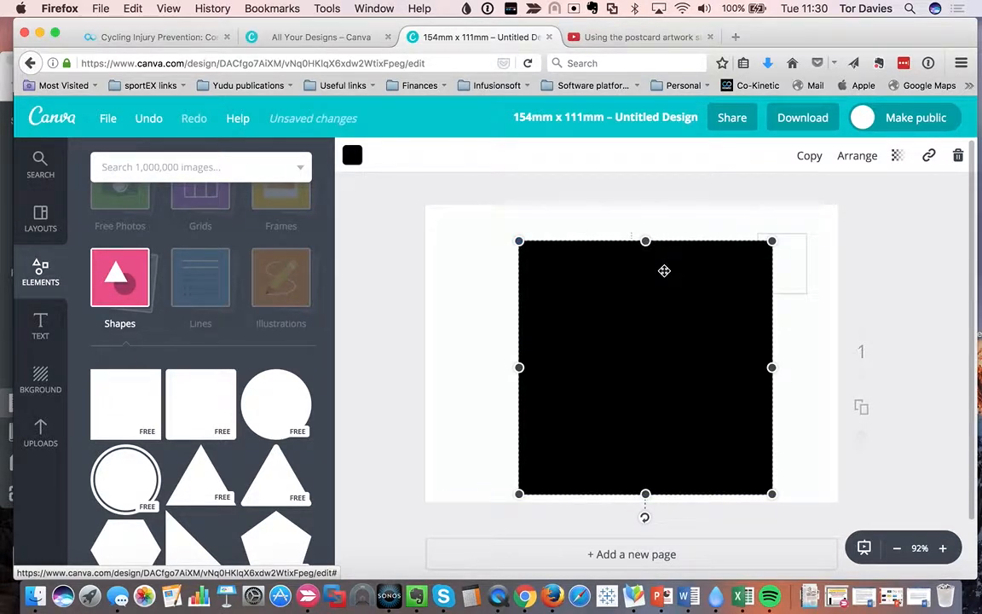
left_click_drag(645, 241, 645, 218)
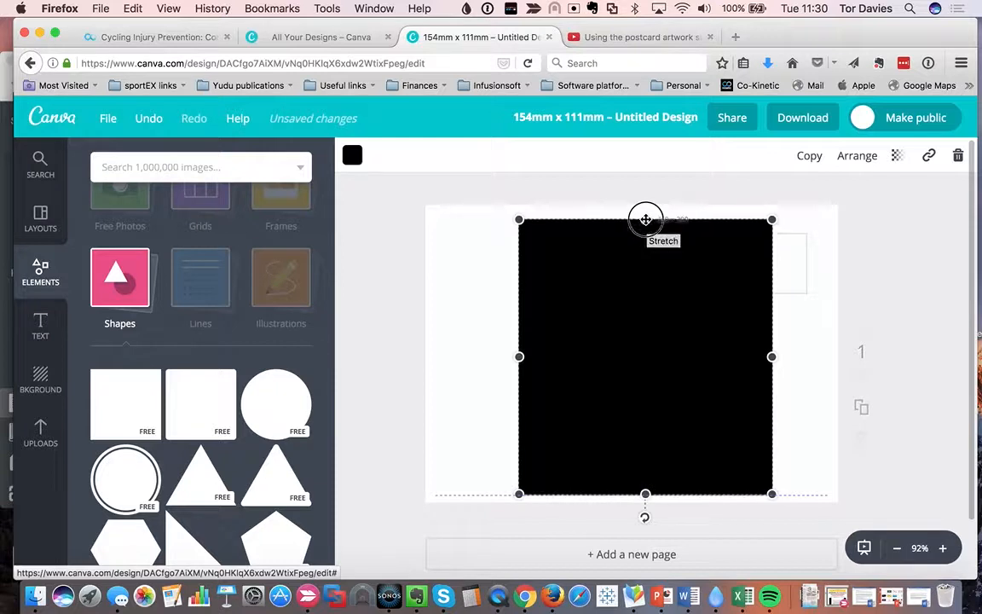
left_click_drag(804, 359, 812, 357)
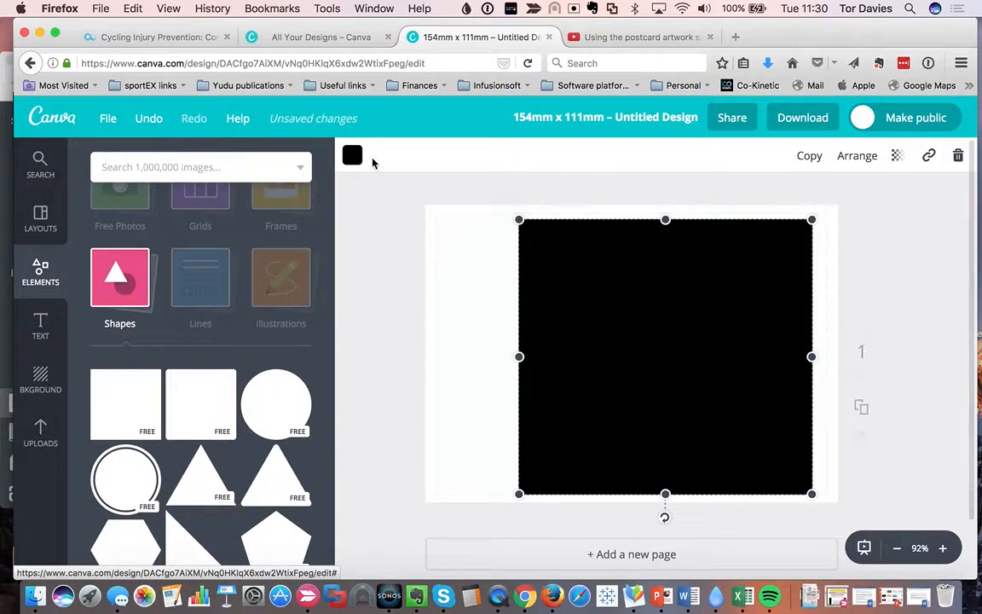
Change the covering shape's fill colour to white from the default palette.
left_click(352, 156)
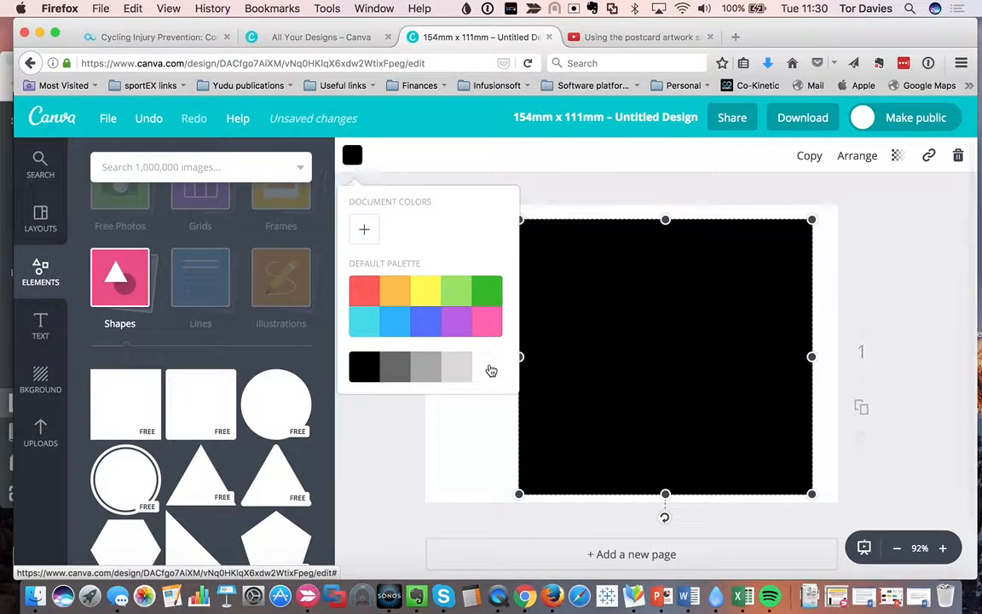
left_click(491, 368)
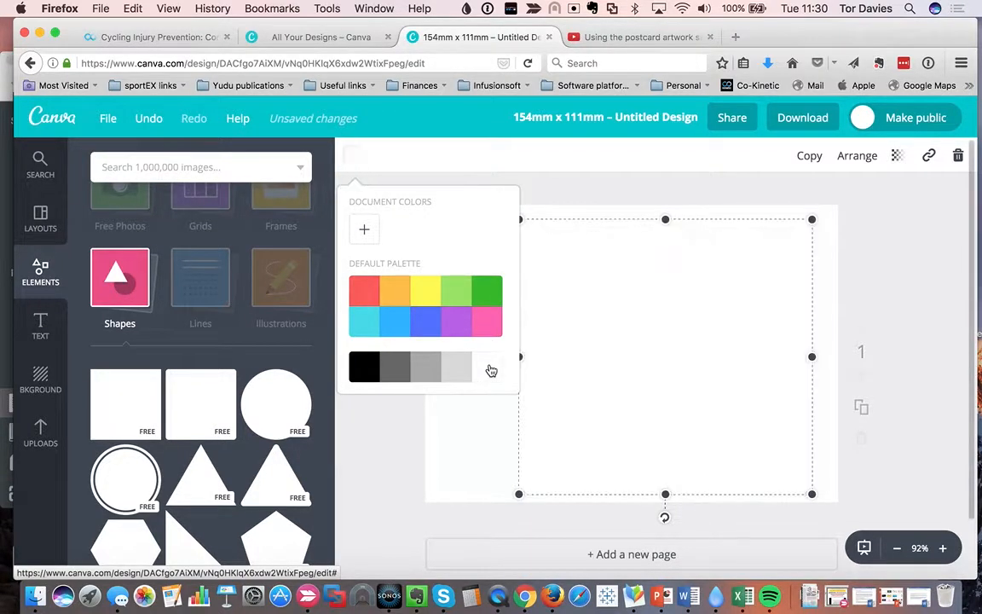
left_click(478, 428)
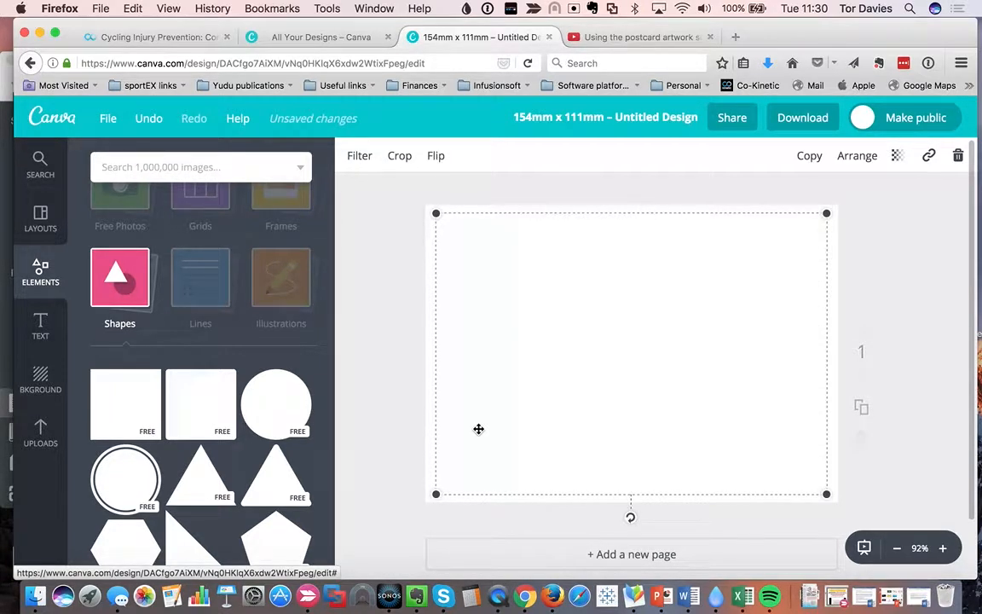
Add the "Ice Cream Party" invitation text template to the middle of the postcard.
left_click(40, 324)
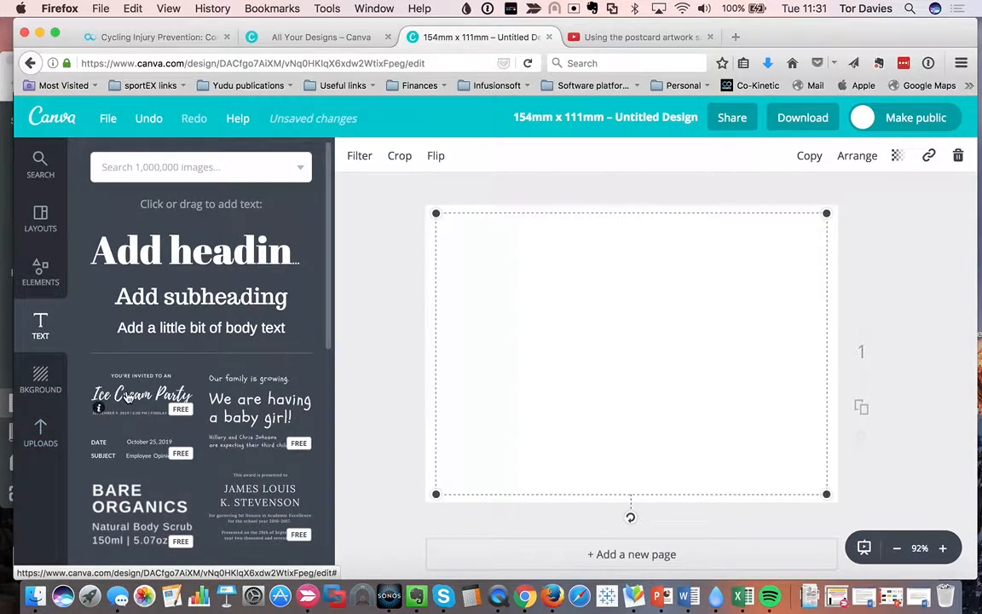
left_click_drag(126, 396, 621, 340)
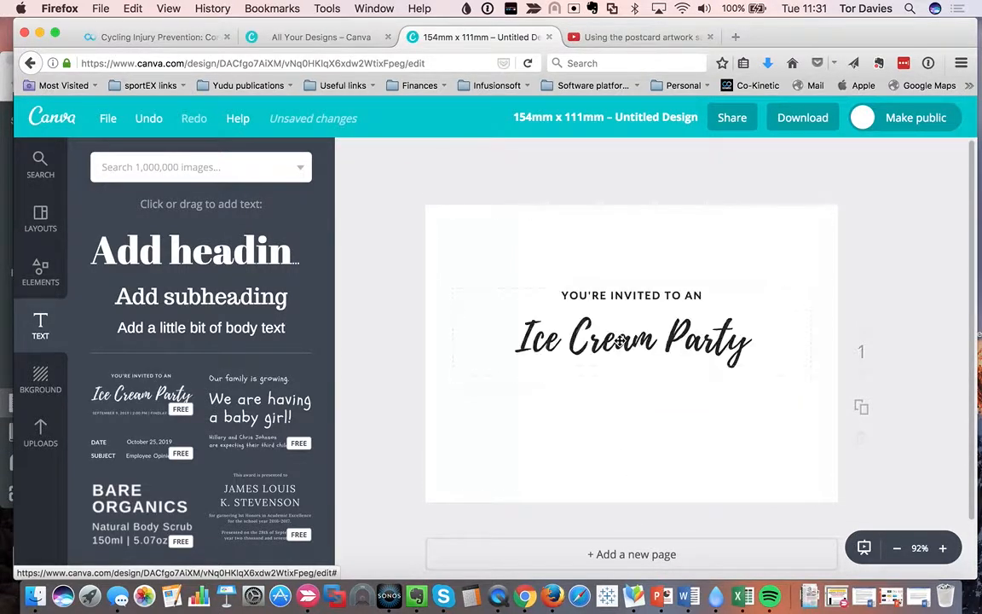
left_click(620, 340)
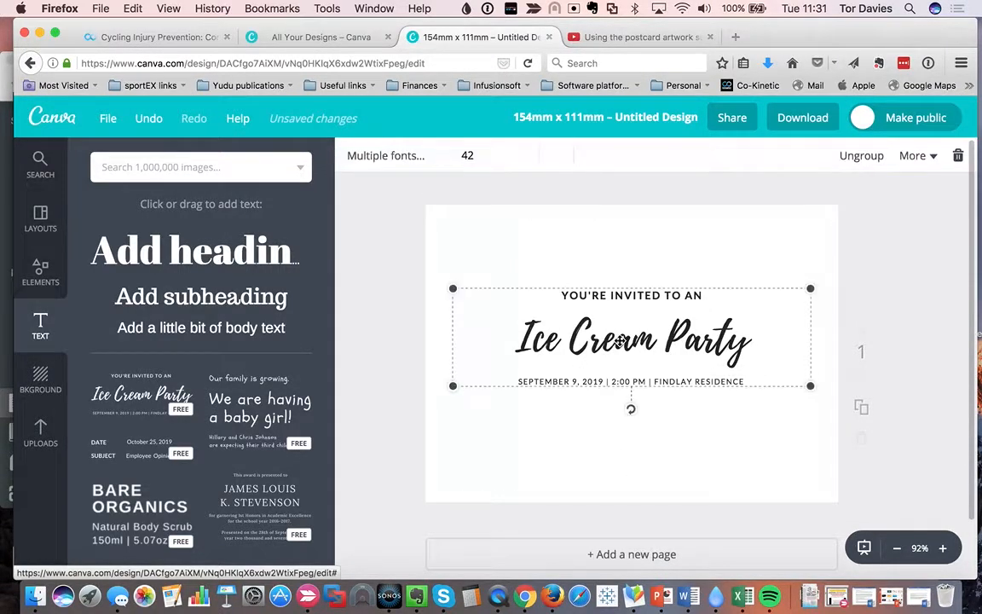
Replace the "Ice Cream Party" title in the invitation text with "Cycling Injury Workshop".
left_click(624, 340)
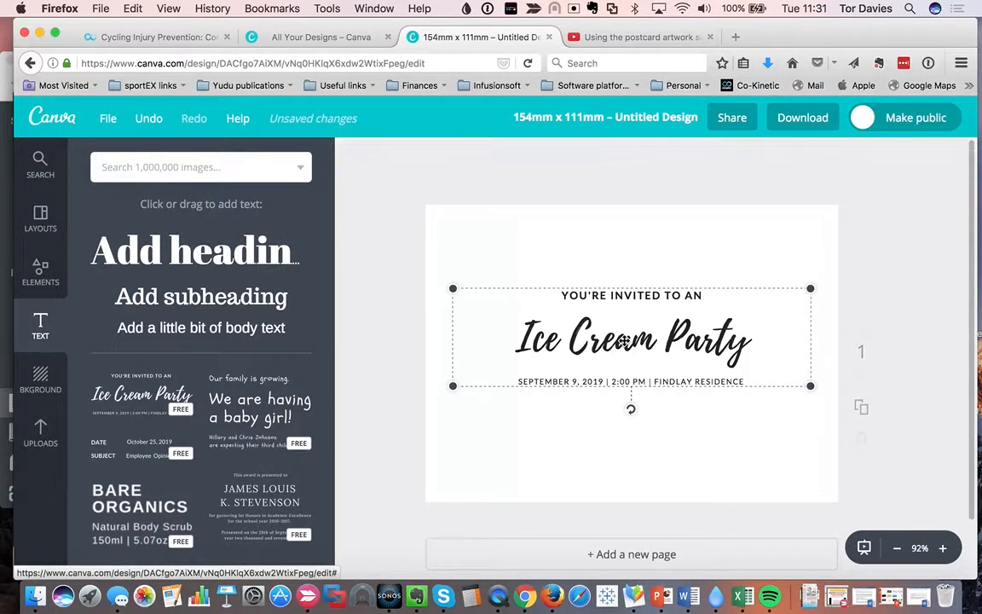
double_click(624, 341)
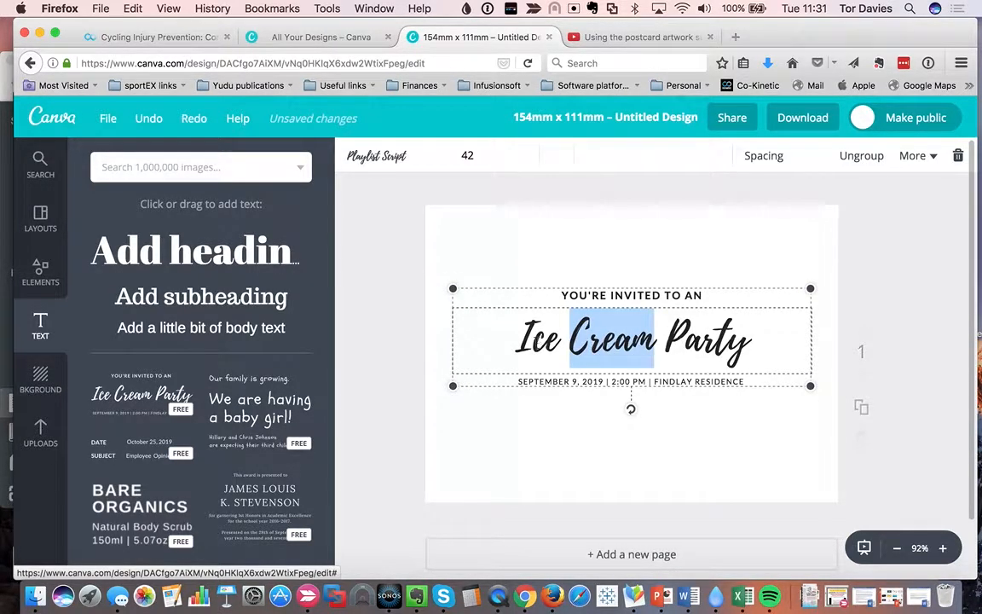
left_click(524, 341)
left_click_drag(523, 340, 741, 345)
key("BackSpace")
key("BackSpace")
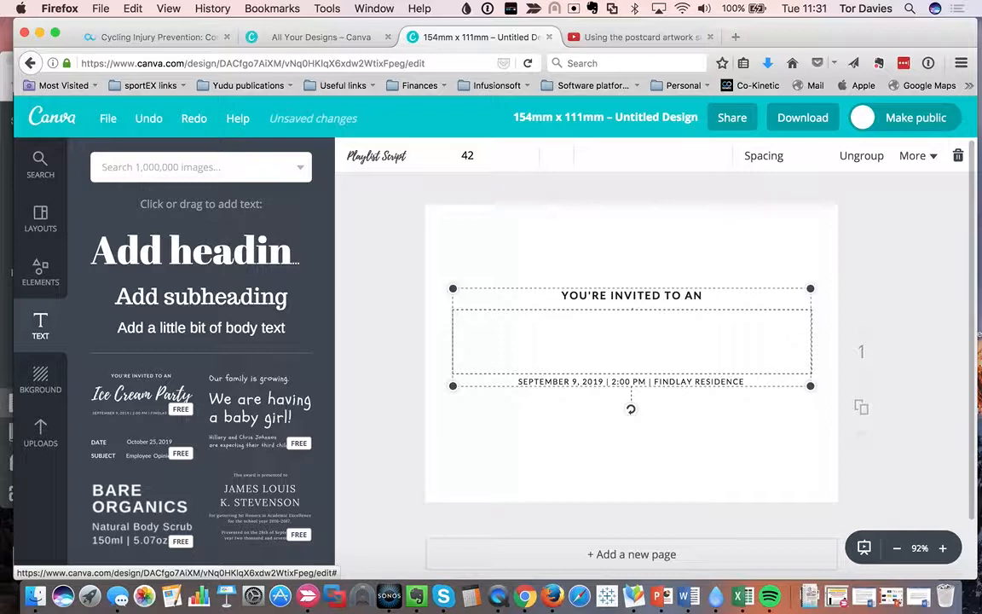
type("Cycling Injury W")
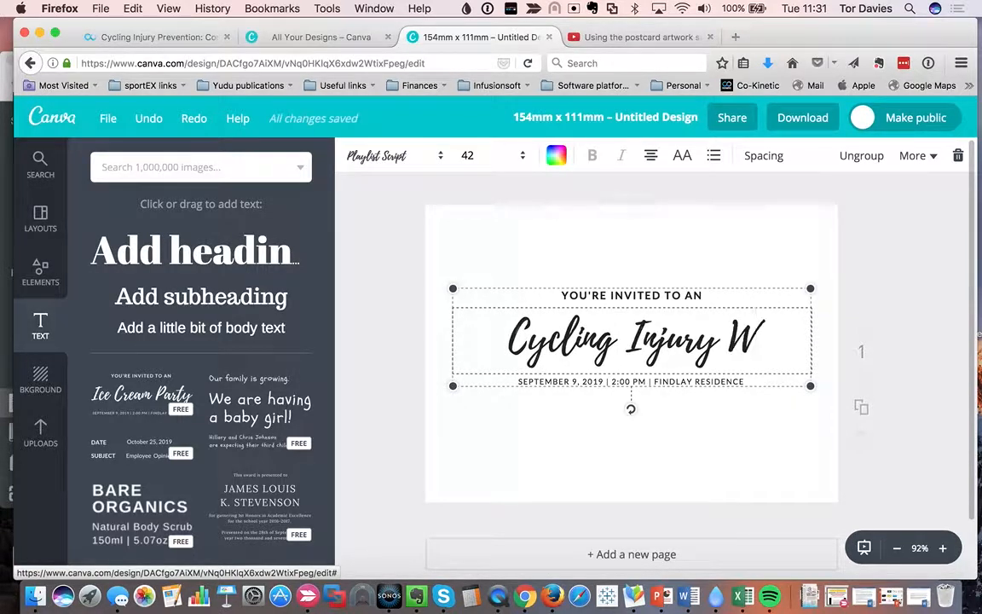
type("orkshi")
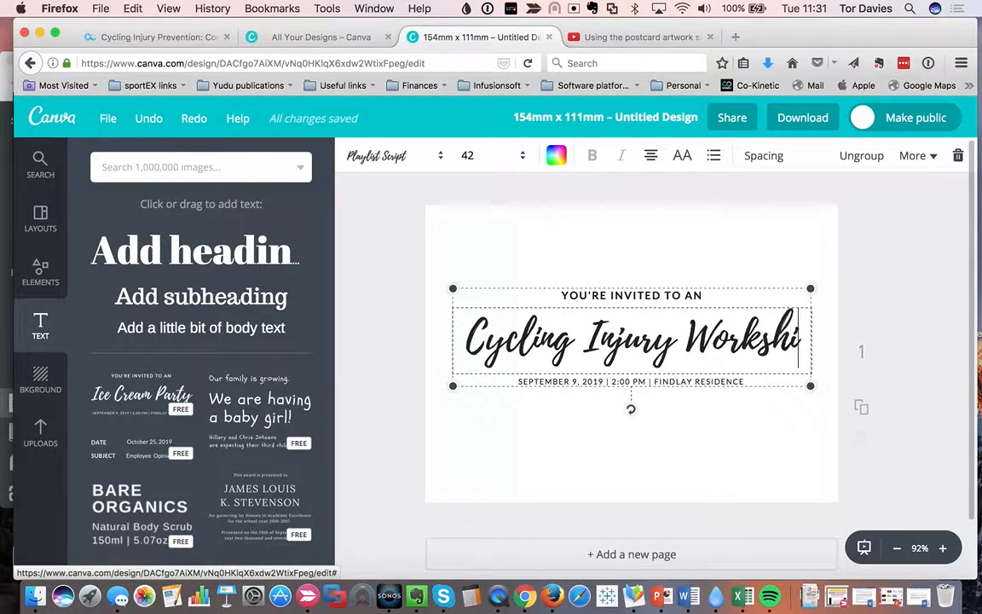
key("BackSpace")
type("p")
key("BackSpace")
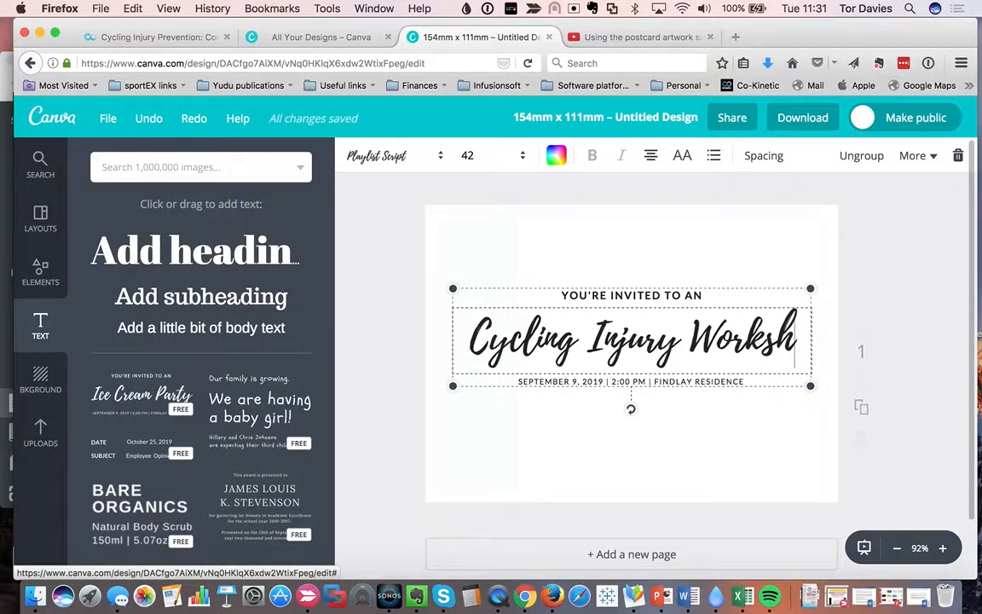
type("op")
Set the font size of the whole "Cycling Injury Workshop" title to 36.
left_click_drag(702, 372, 535, 323)
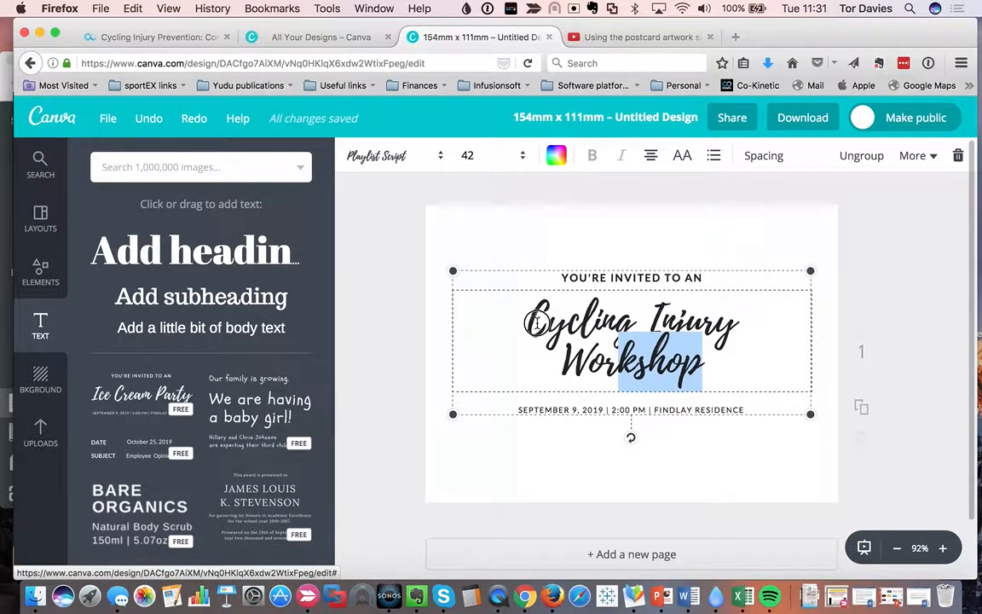
left_click(619, 341)
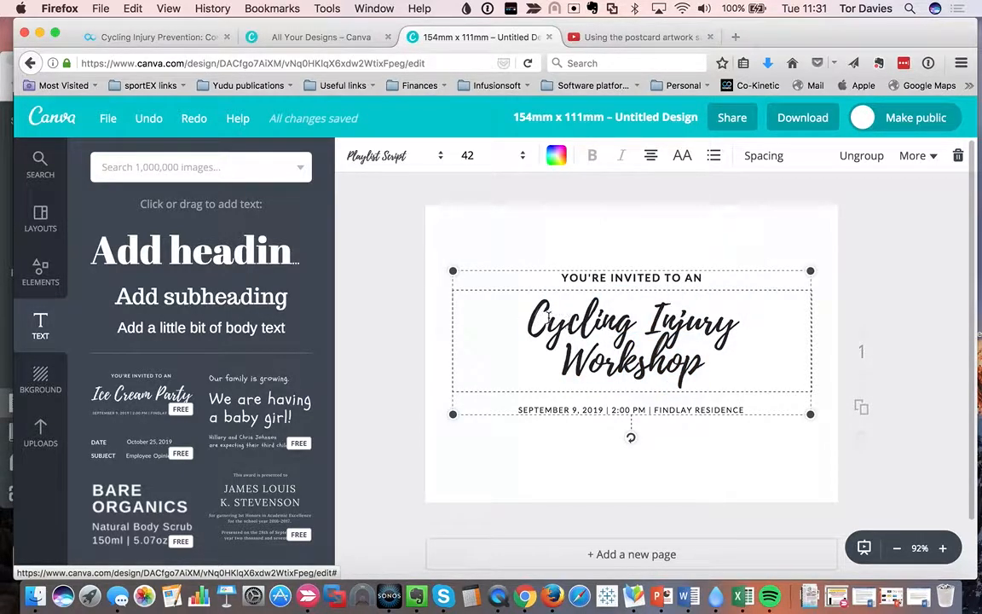
left_click_drag(548, 302, 702, 365)
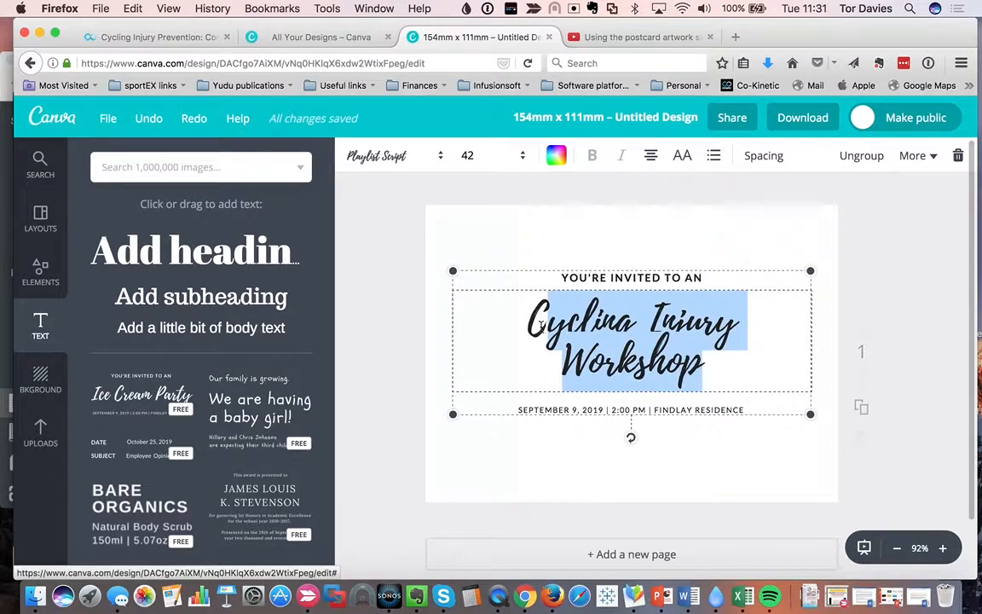
left_click_drag(482, 294, 709, 373)
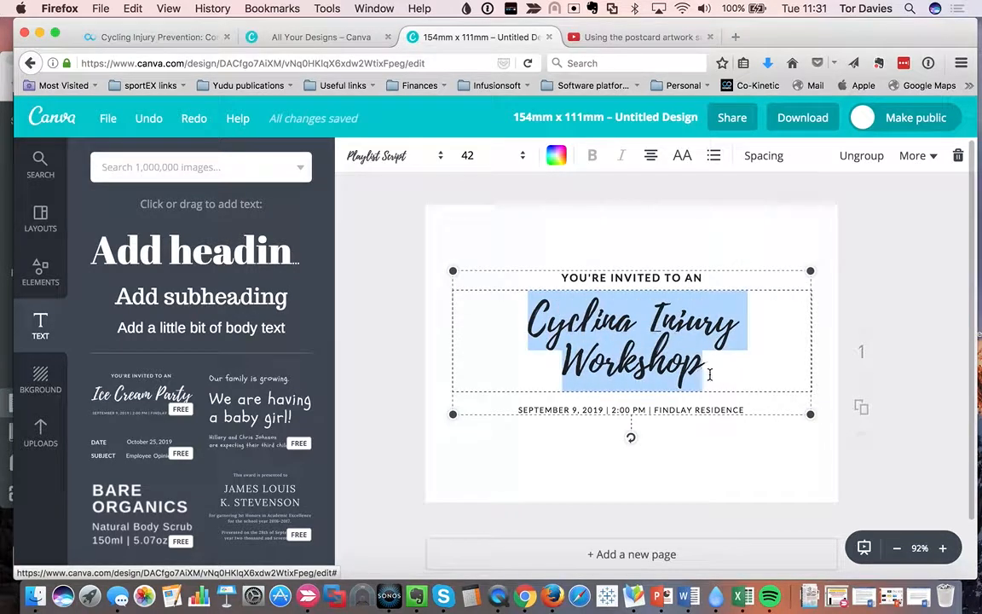
left_click(467, 157)
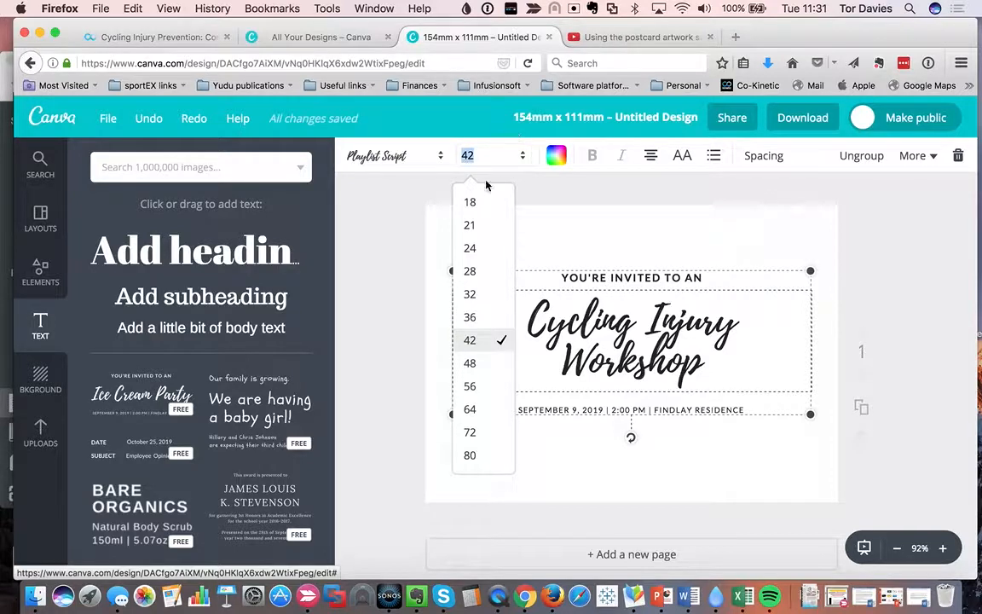
left_click(472, 317)
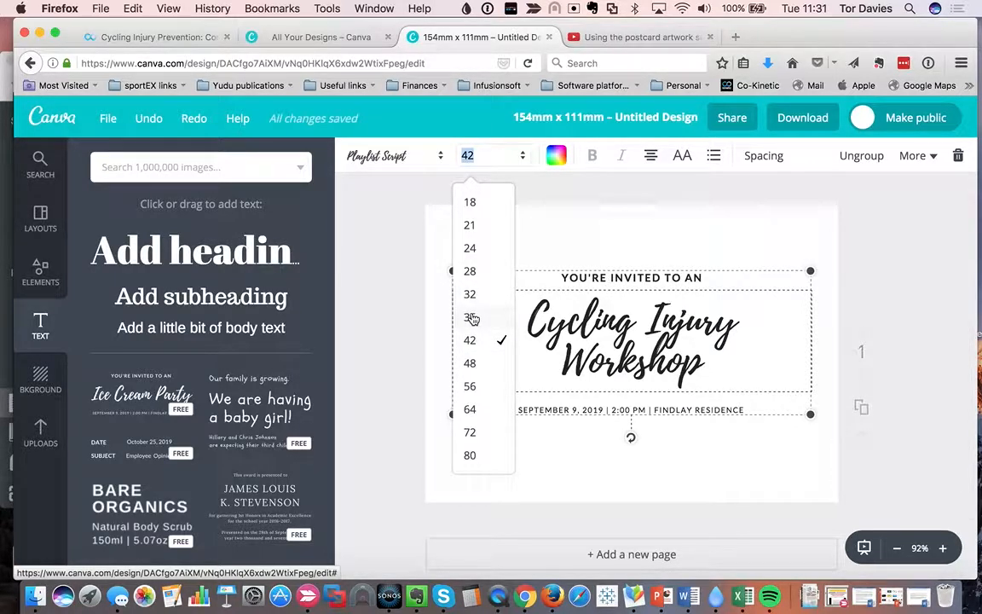
left_click(472, 317)
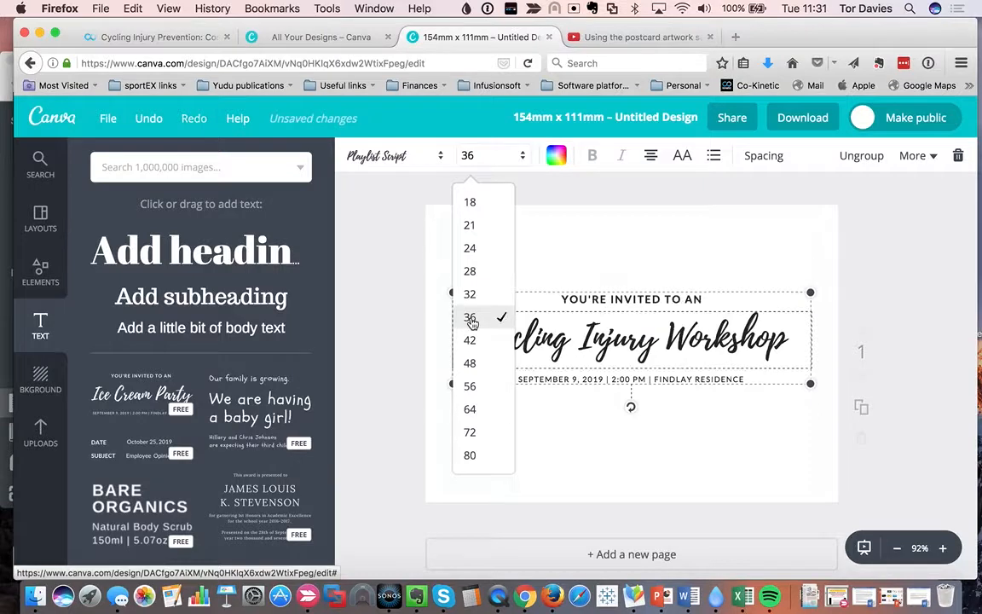
left_click(567, 380)
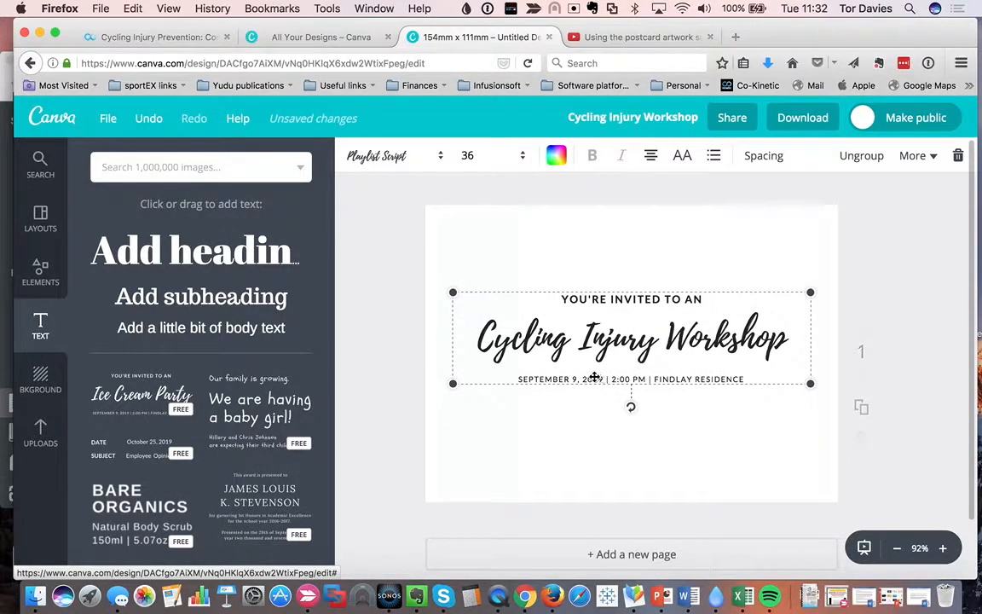
double_click(592, 378)
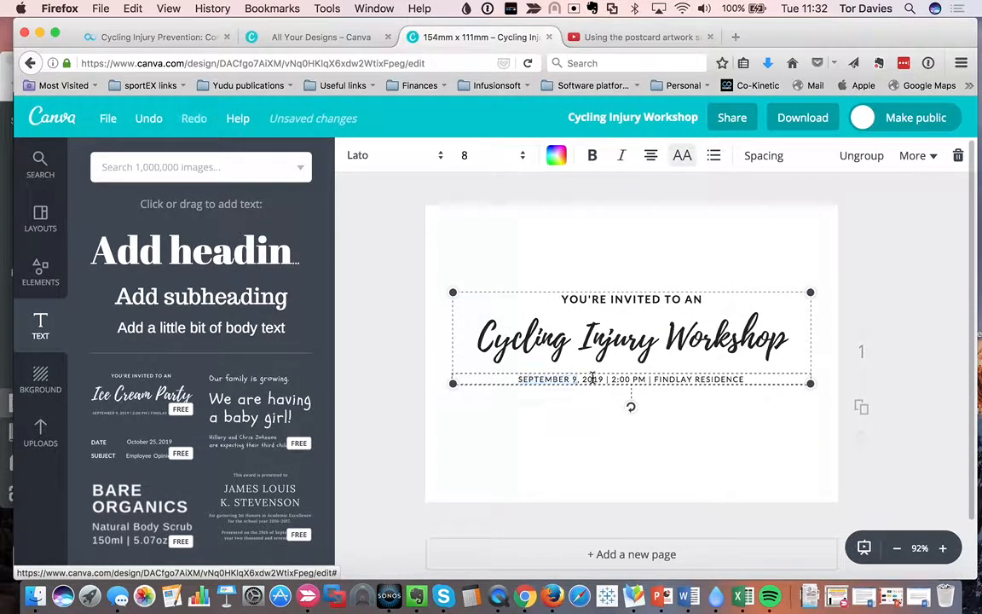
left_click(746, 379)
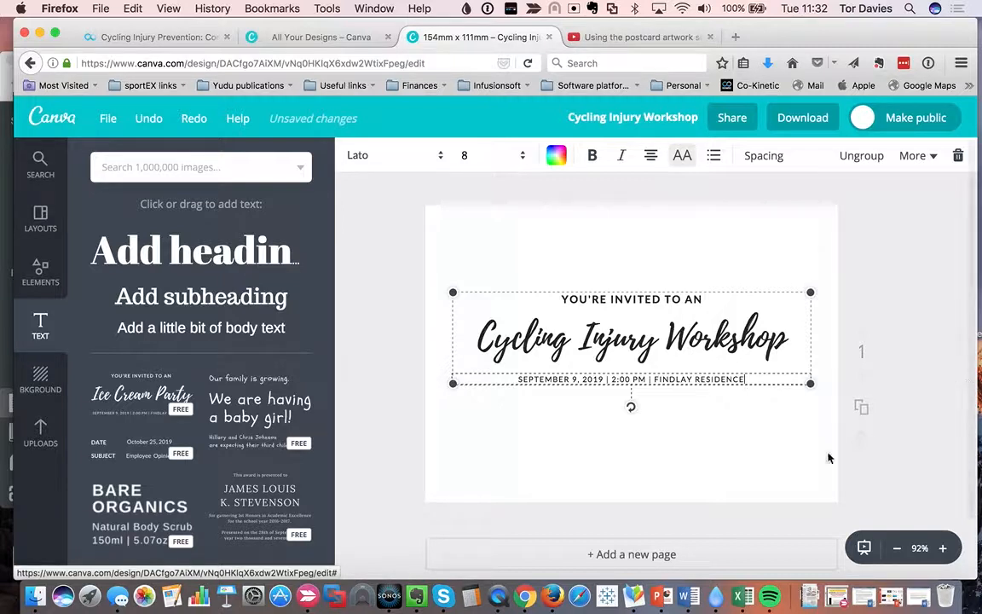
left_click(804, 452)
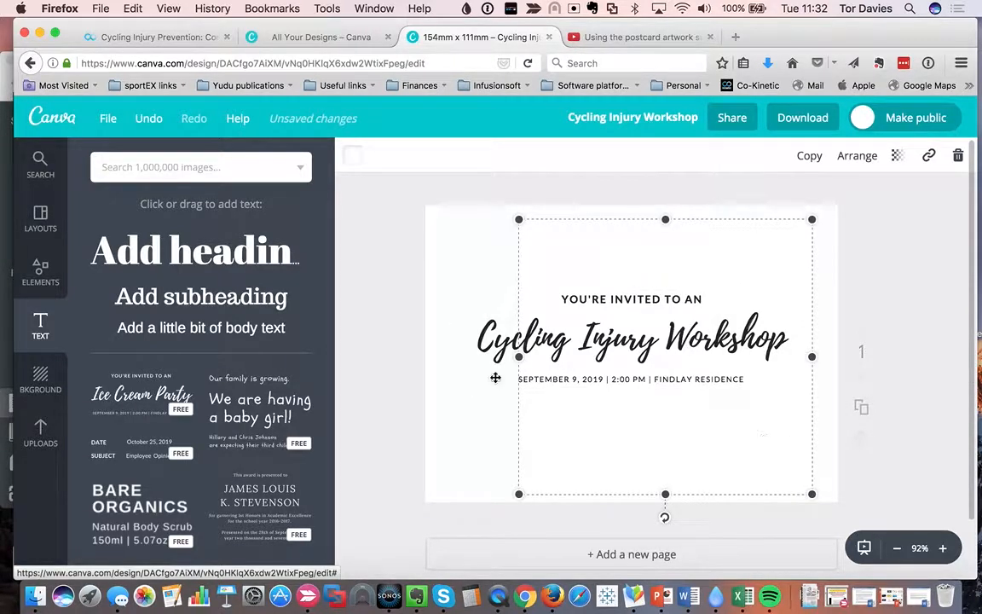
left_click(432, 340)
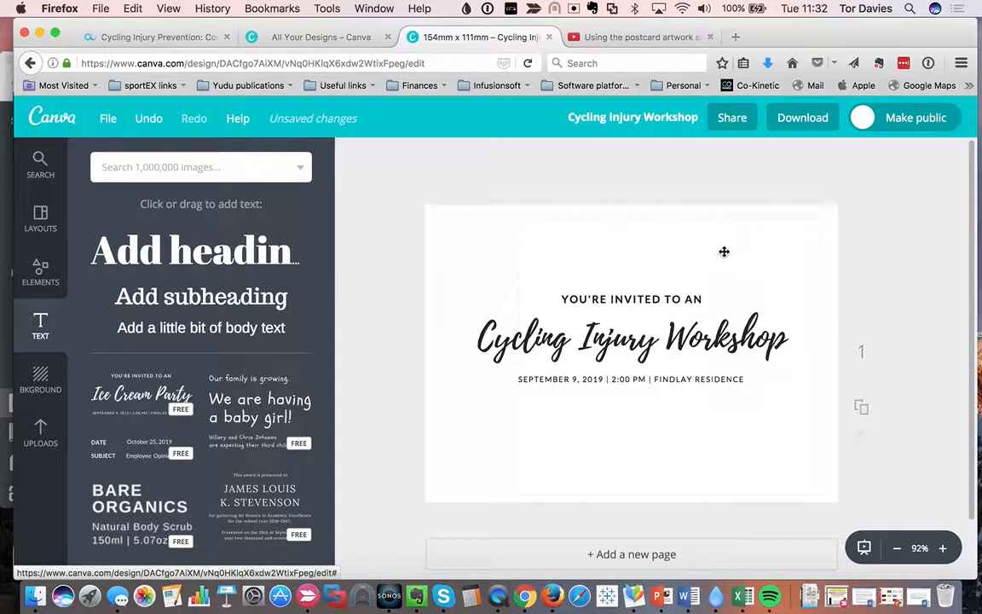
Download the postcard design as a PDF - Print file without crop marks and bleed.
left_click(800, 119)
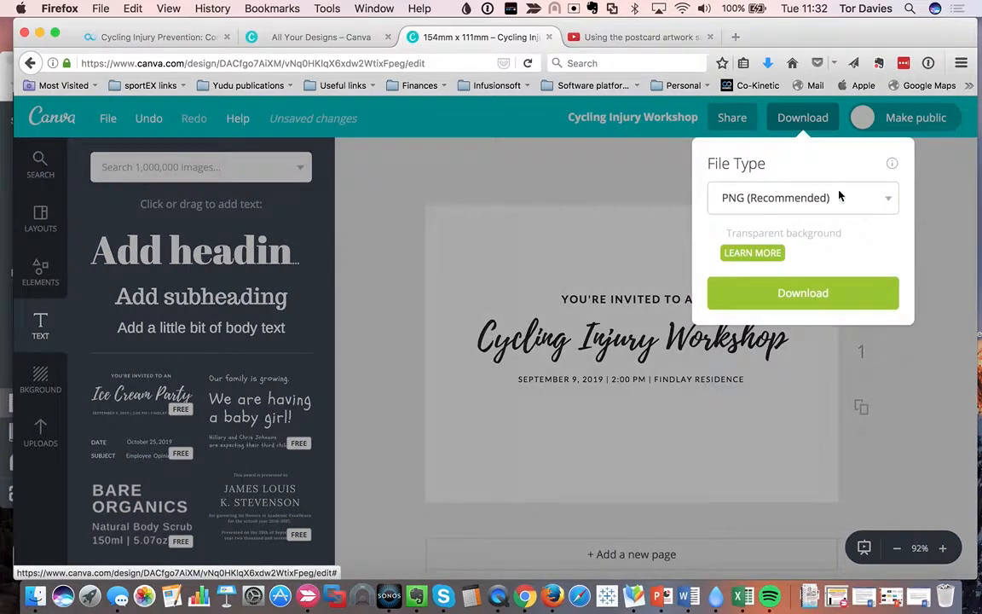
left_click(889, 201)
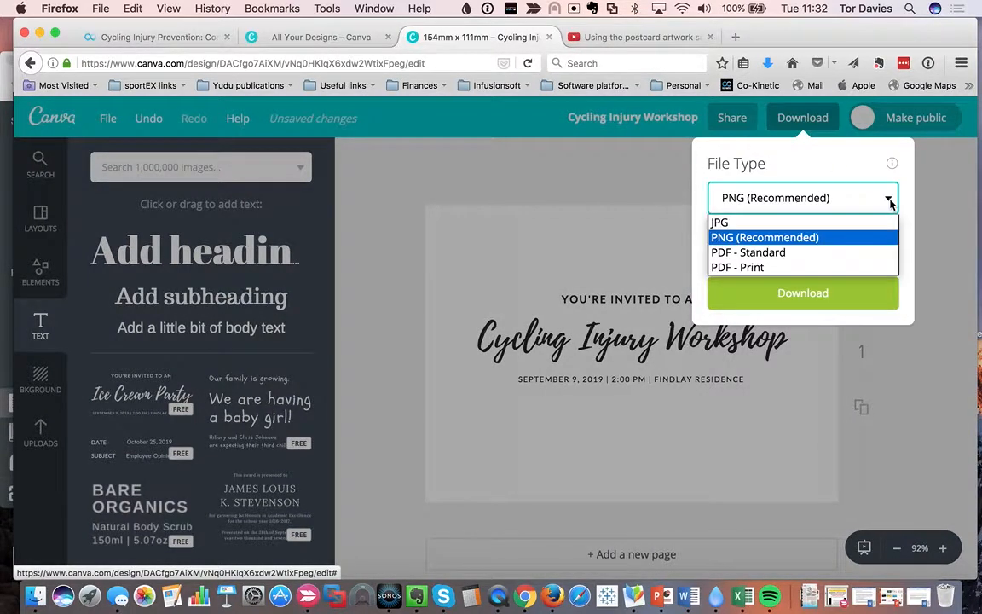
left_click(789, 268)
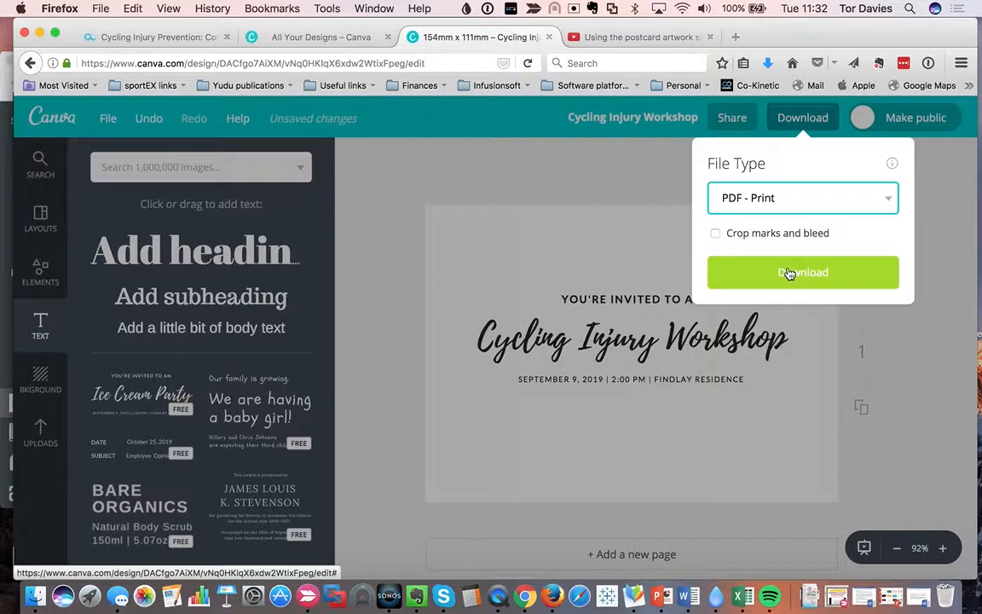
left_click(806, 280)
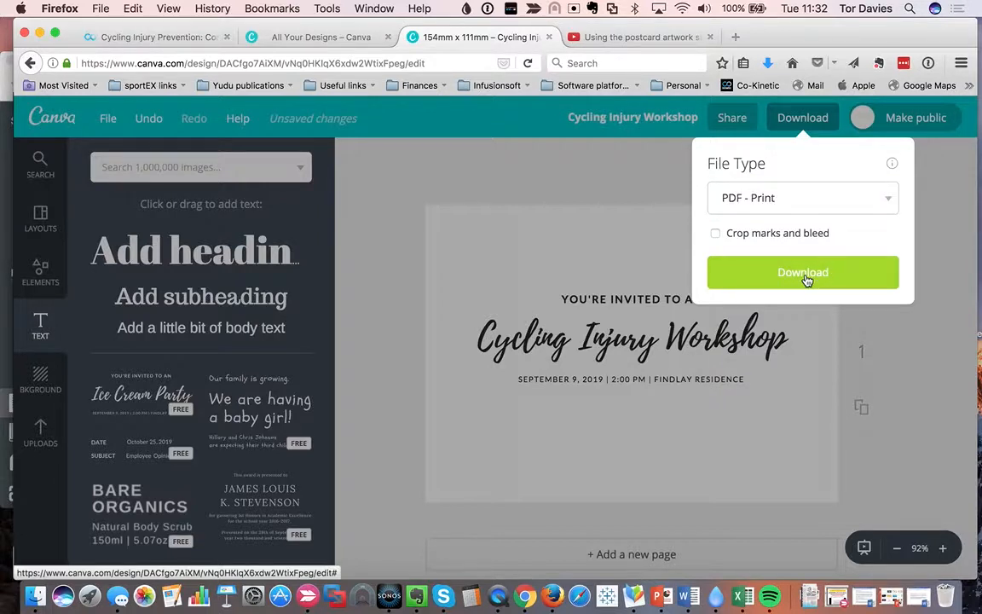
left_click(803, 273)
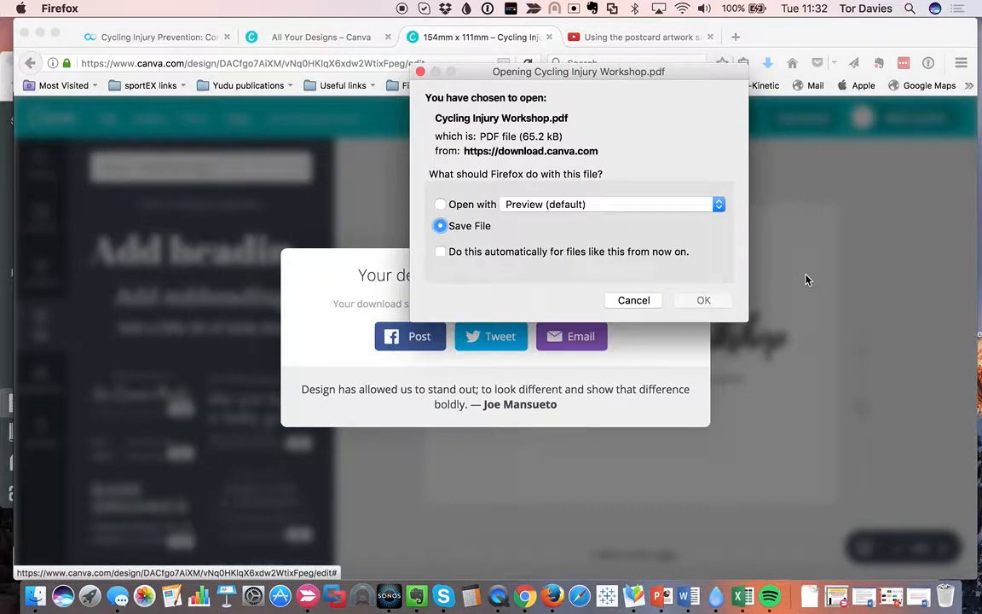
Save the downloaded PDF in the Postcard folder as "Cycling Injury Workshop Reverse Side" and dismiss the download message.
left_click(654, 205)
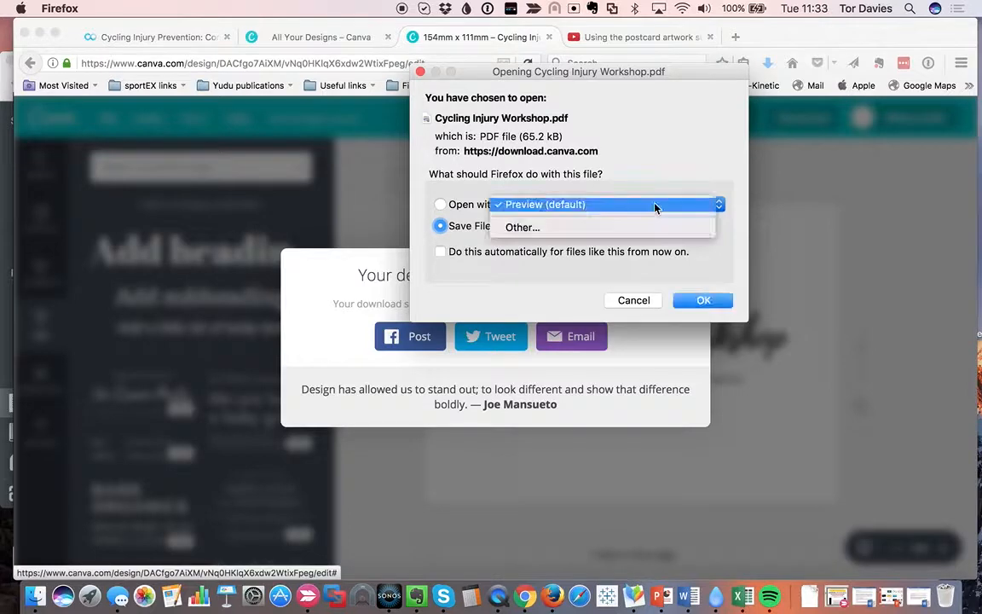
left_click(599, 210)
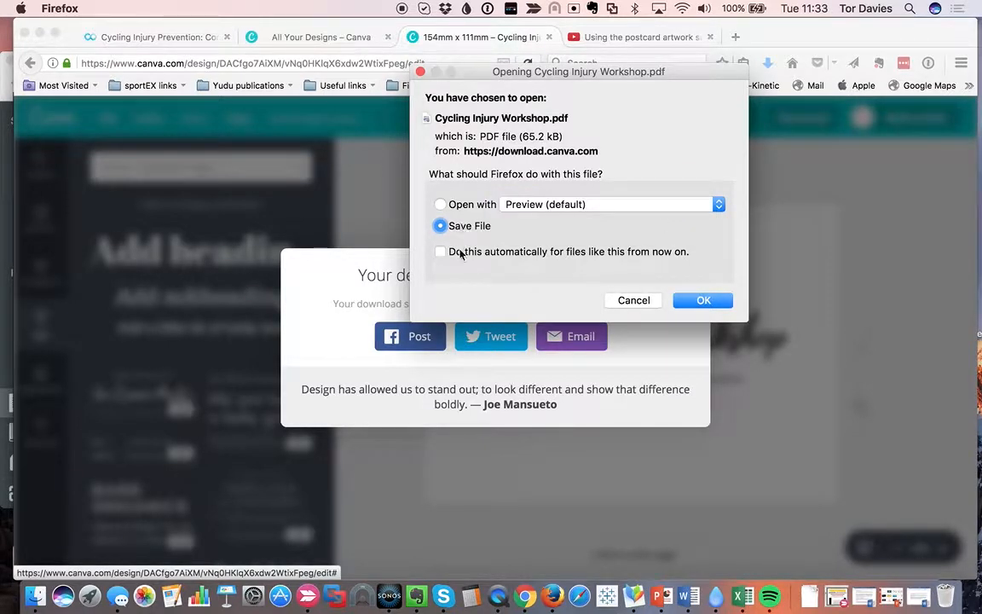
left_click(692, 301)
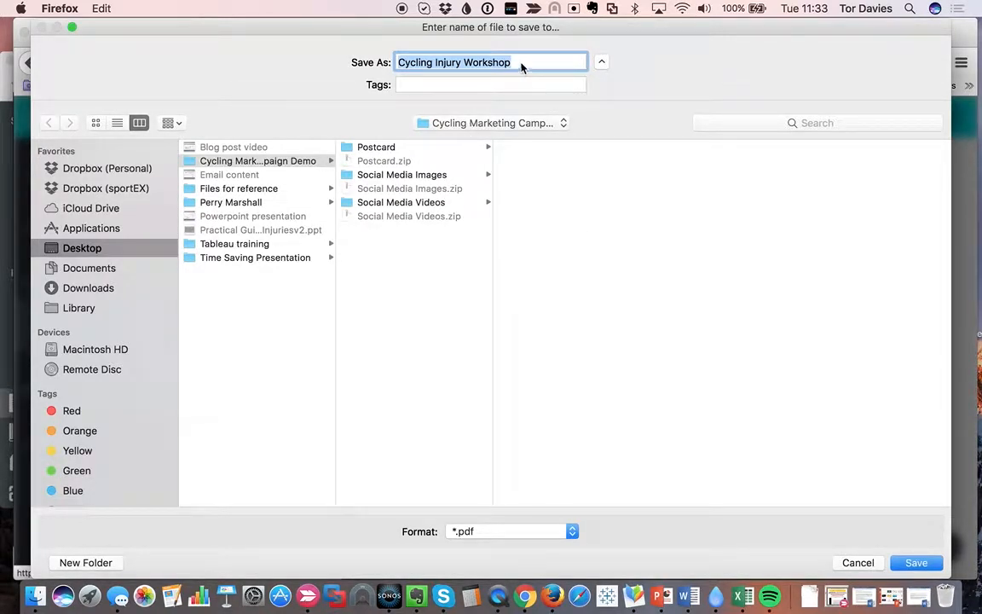
left_click(375, 147)
left_click(519, 62)
type("Reverse ")
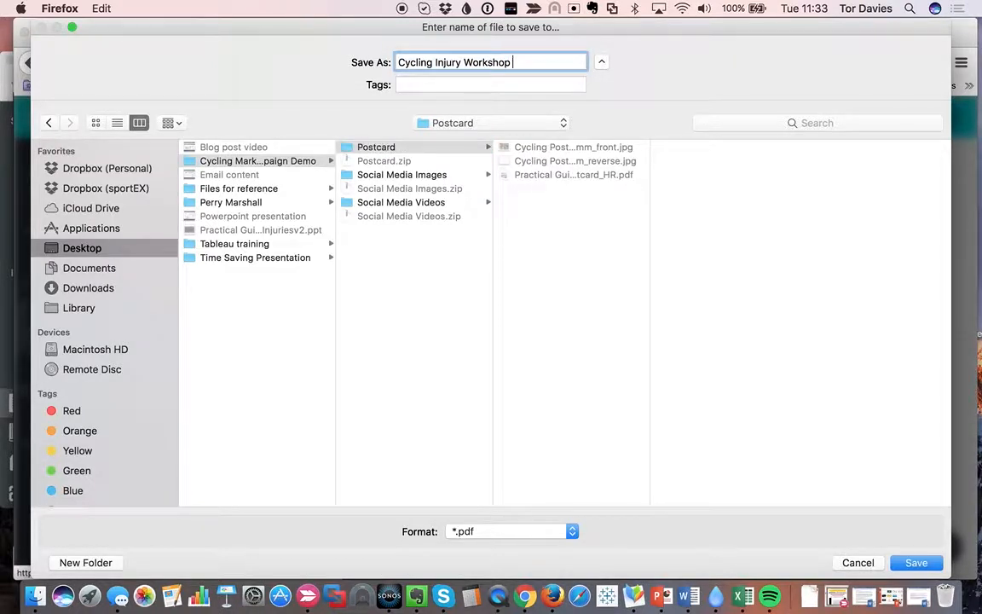
type("Side")
left_click(916, 564)
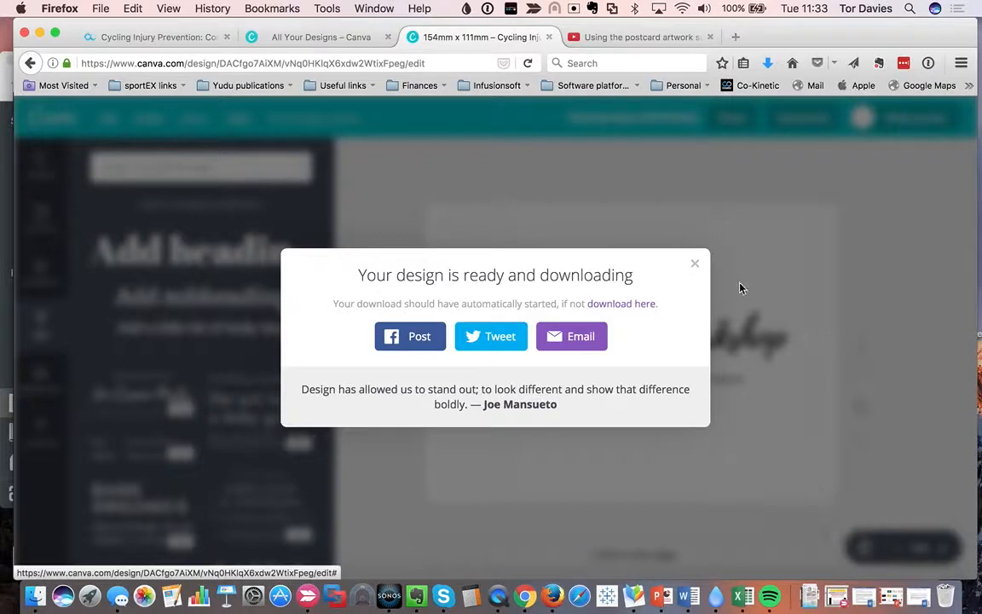
left_click(695, 263)
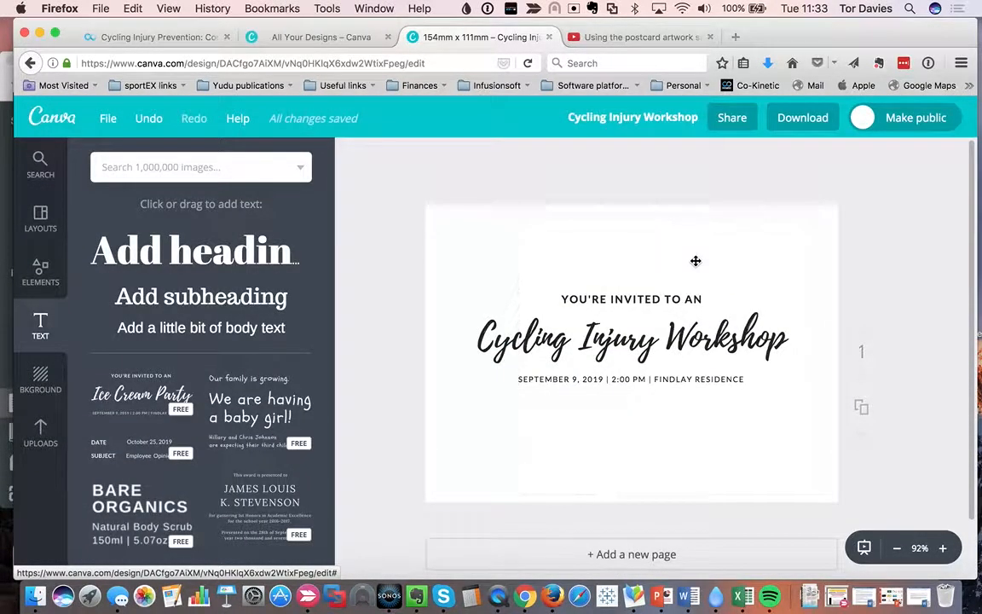
left_click(506, 603)
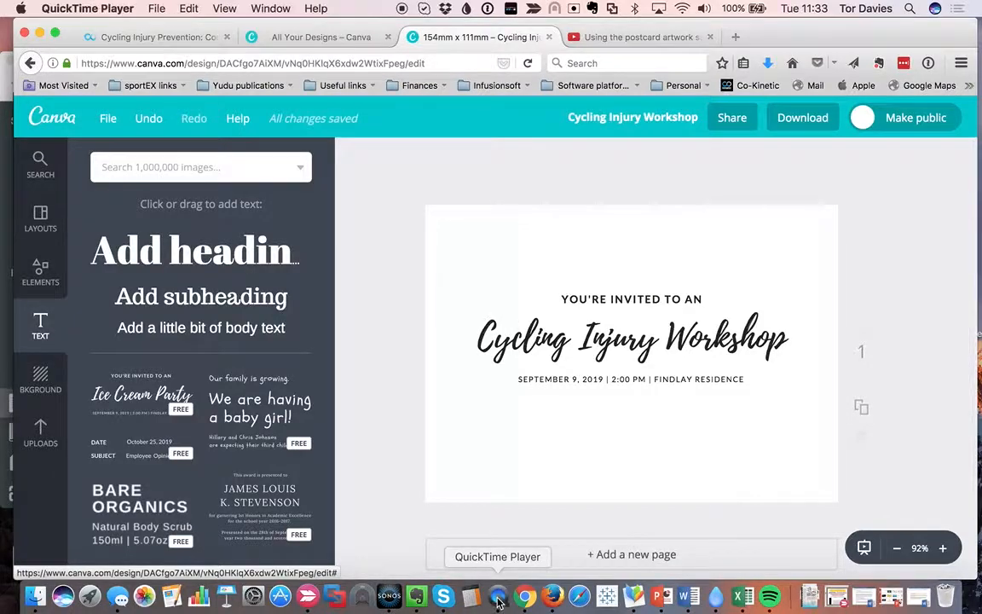